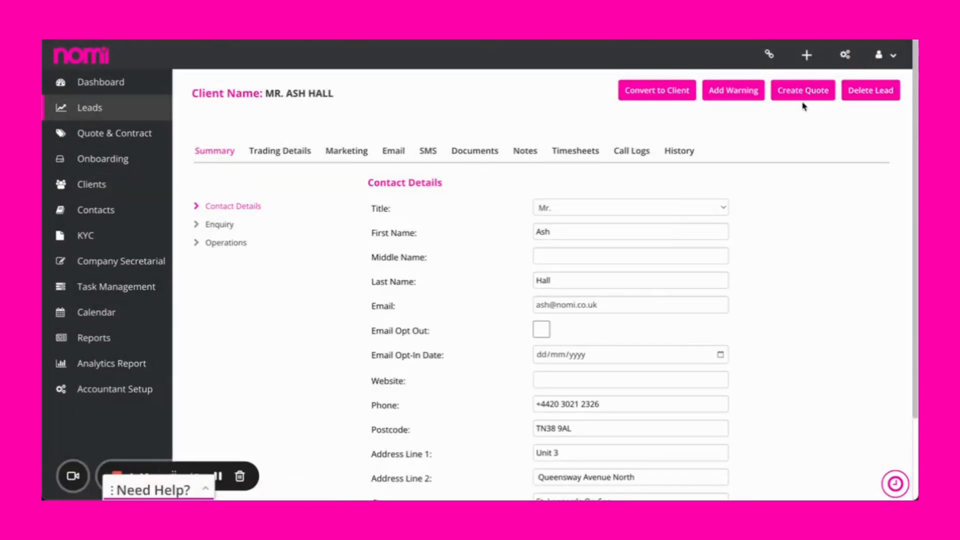
# Create a quote for the open lead, with Referral as the channel and New as the quote type.
pyautogui.click(804, 100)
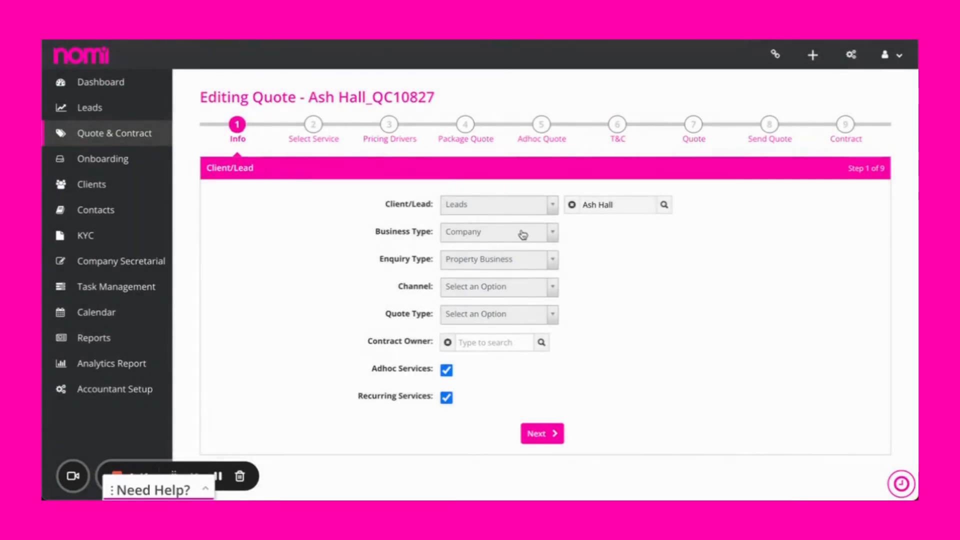
pyautogui.click(523, 287)
pyautogui.click(509, 350)
pyautogui.click(514, 316)
pyautogui.click(501, 379)
# Assign the contract owner by name and proceed to the quote's service selection.
pyautogui.click(497, 342)
pyautogui.write('ash')
pyautogui.click(494, 360)
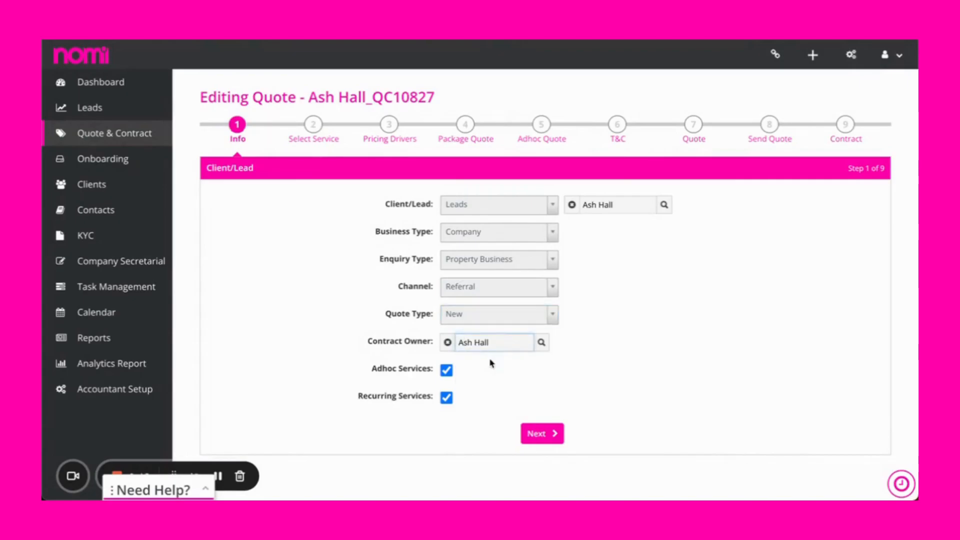
pyautogui.click(549, 438)
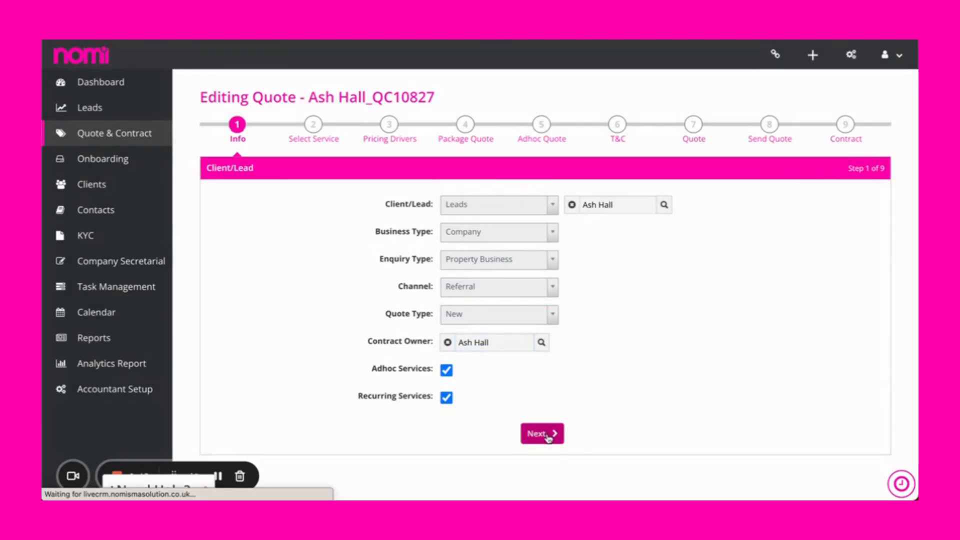
# Choose the Premium package, add Bookkeeping (Catchup) as an ad-hoc service, and proceed to the pricing drivers.
pyautogui.scroll(-1, 467, 283)
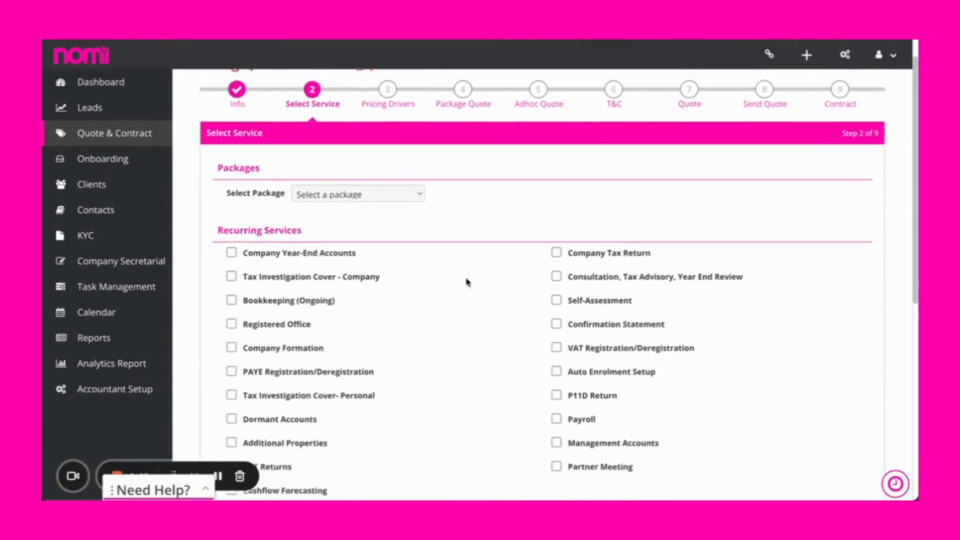
pyautogui.click(369, 183)
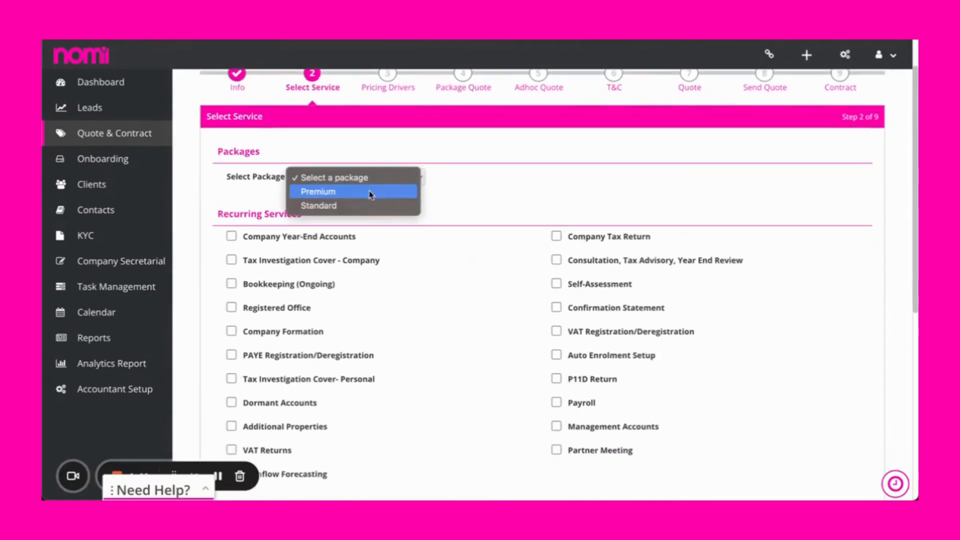
pyautogui.click(369, 191)
pyautogui.scroll(-5, 467, 261)
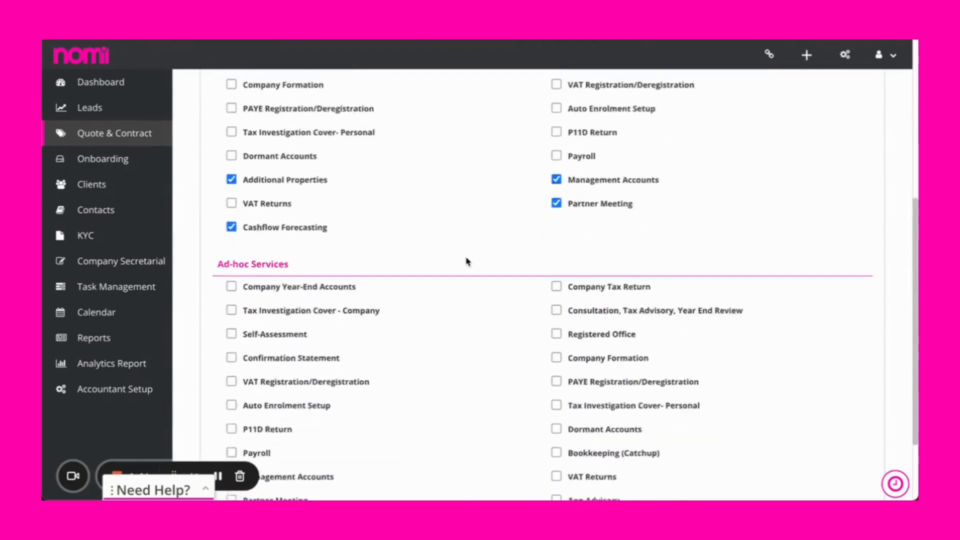
pyautogui.scroll(-2, 467, 261)
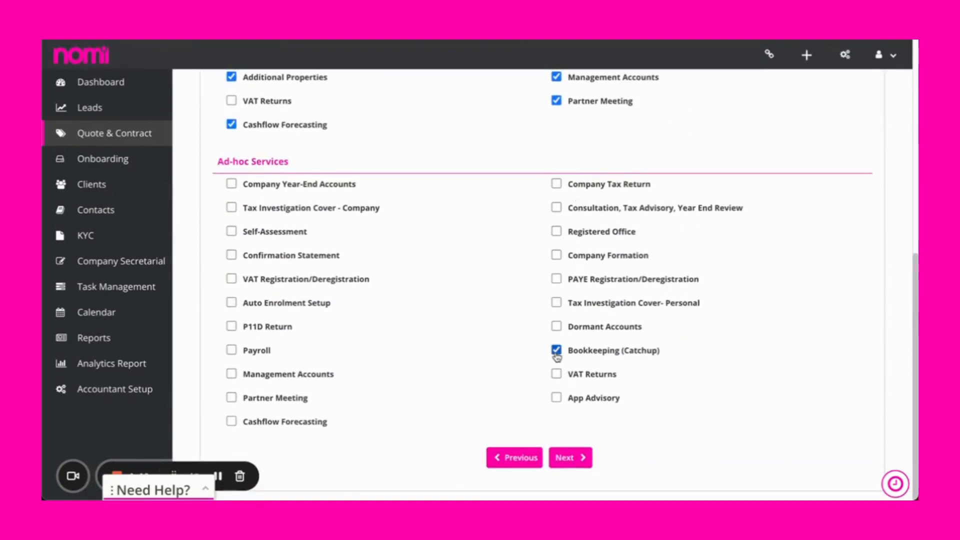
pyautogui.click(575, 457)
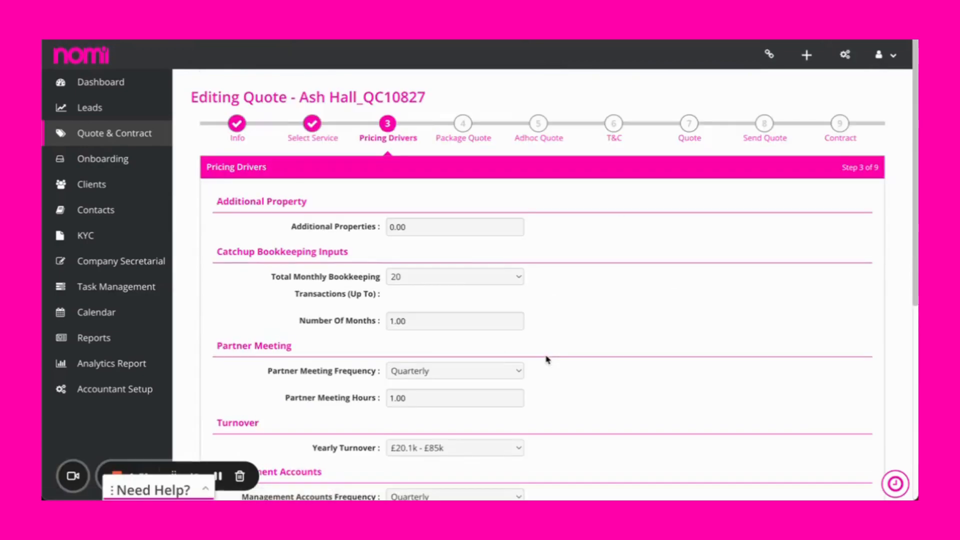
# Set additional properties to 1 and catchup bookkeeping to up to 250 monthly transactions for 6 months.
pyautogui.click(423, 226)
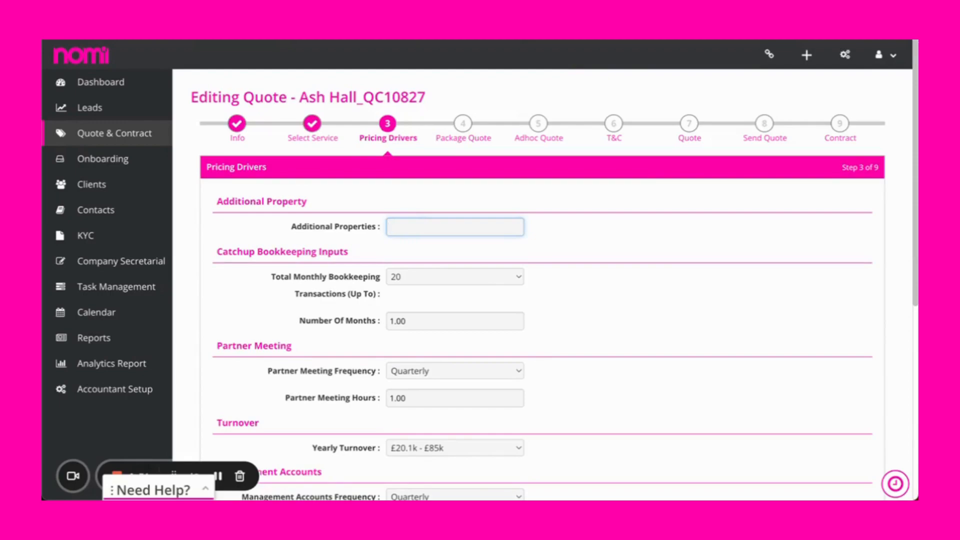
pyautogui.write('1')
pyautogui.scroll(-2, 547, 248)
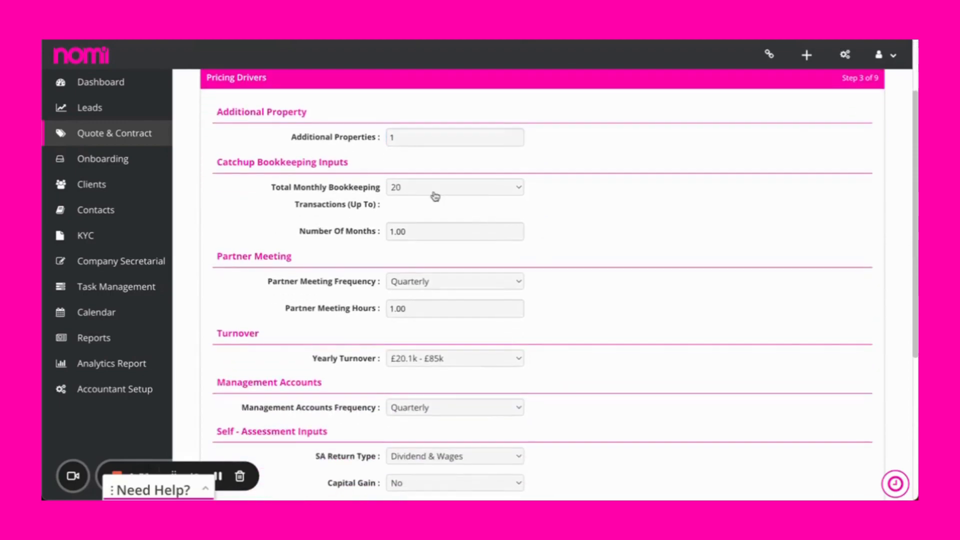
pyautogui.click(435, 194)
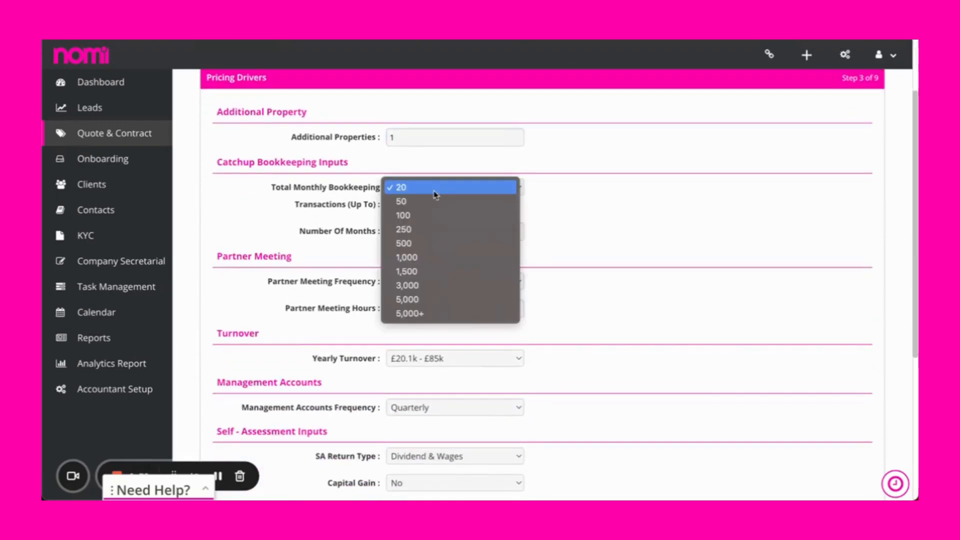
pyautogui.click(435, 230)
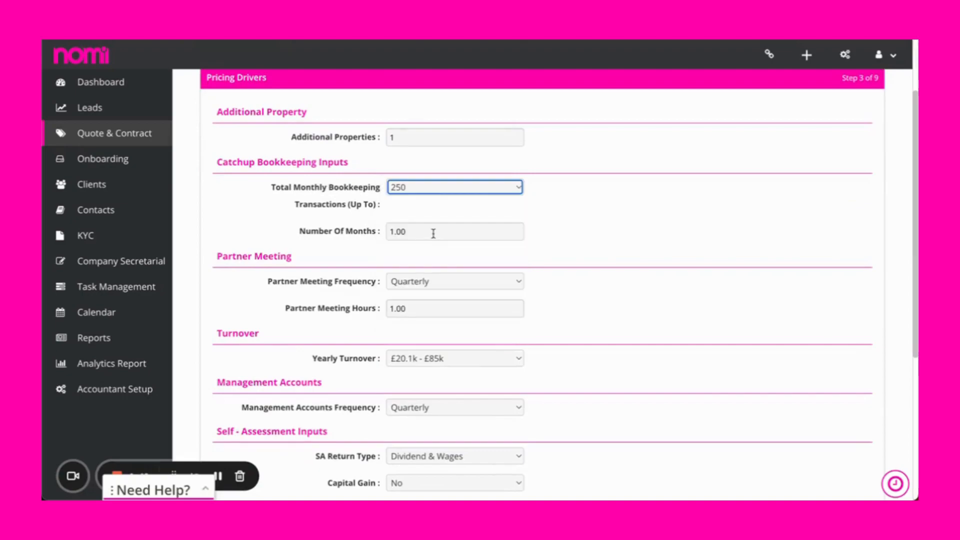
pyautogui.doubleClick(433, 232)
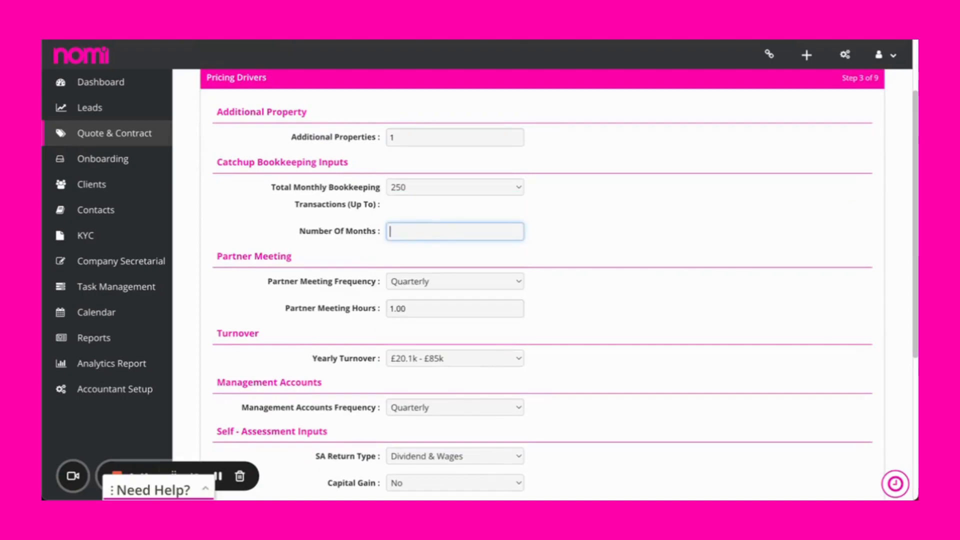
pyautogui.write('6')
pyautogui.click(365, 258)
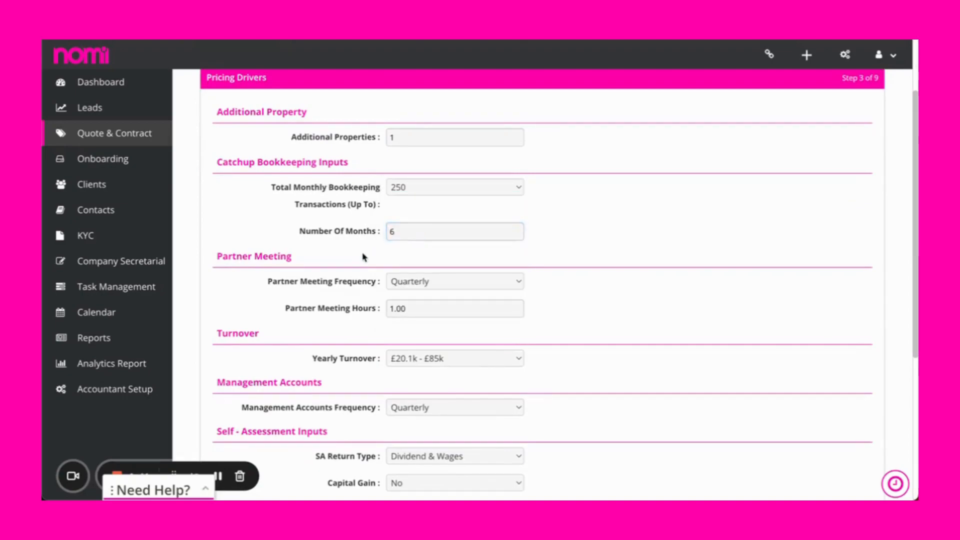
# Set the partner meeting hours to 1.5 and the yearly turnover to £200.1k - £500k.
pyautogui.scroll(-2, 365, 258)
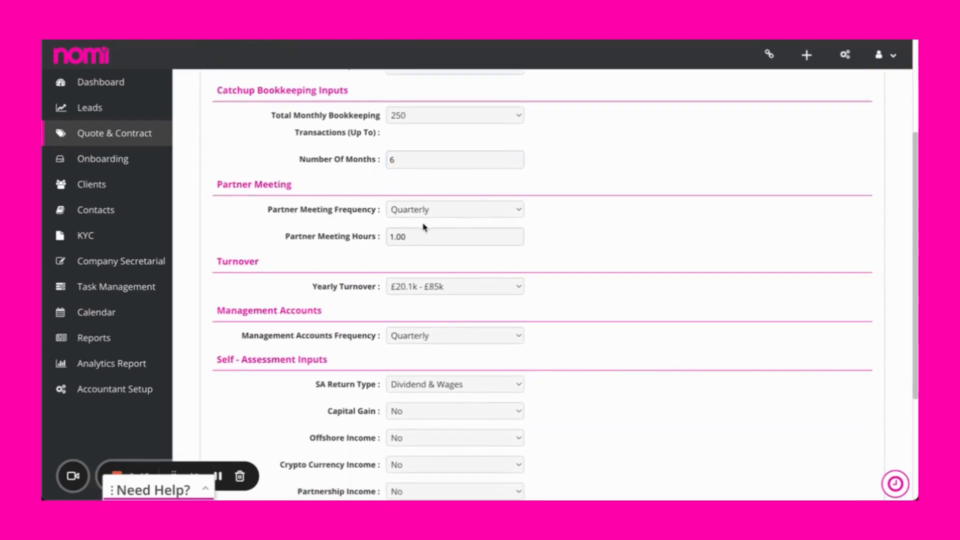
pyautogui.scroll(-3, 385, 270)
pyautogui.doubleClick(412, 125)
pyautogui.write('1.5')
pyautogui.click(313, 133)
pyautogui.click(443, 175)
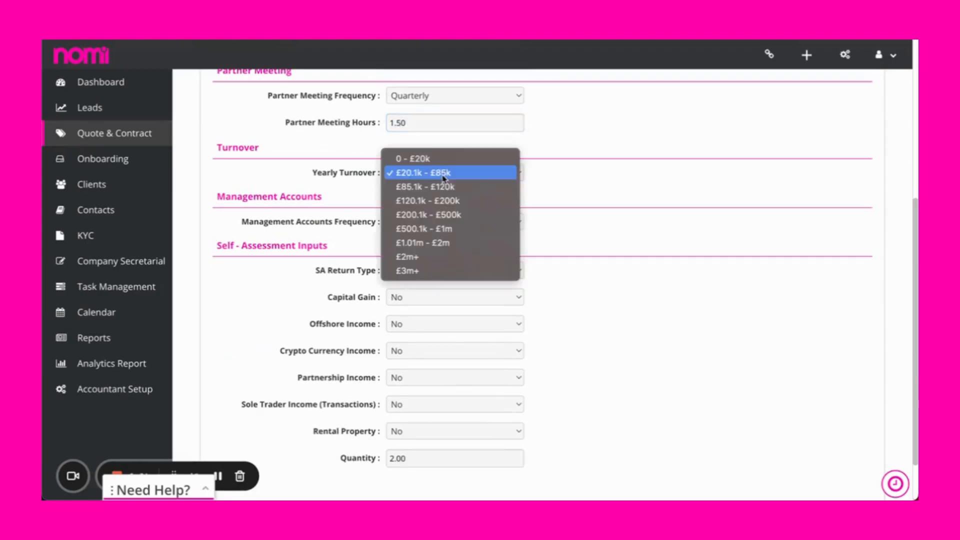
pyautogui.click(427, 220)
# Set management accounts to Monthly, capital gain and crypto currency income to Yes, rental property to 2 and quantity to 1, and proceed to the package quote.
pyautogui.scroll(-1, 426, 218)
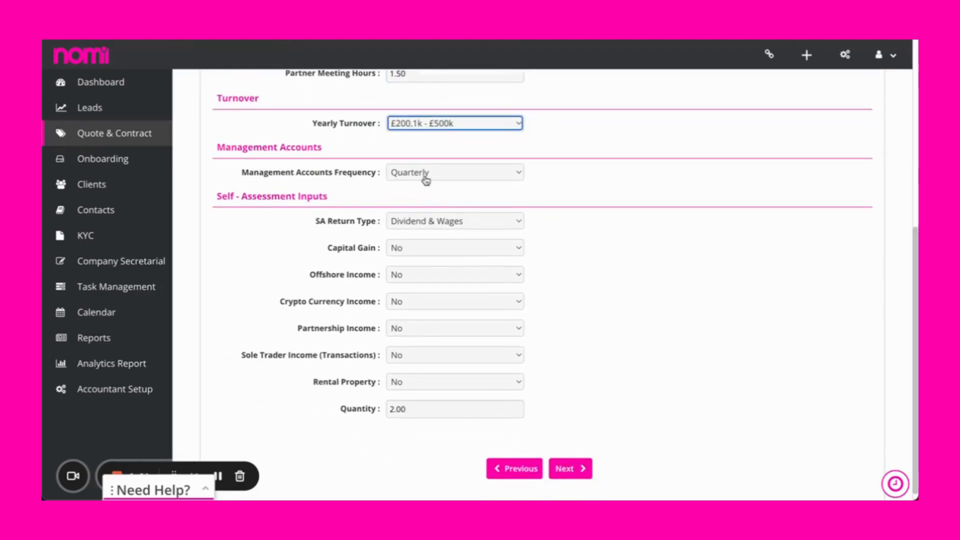
pyautogui.click(425, 180)
pyautogui.click(425, 159)
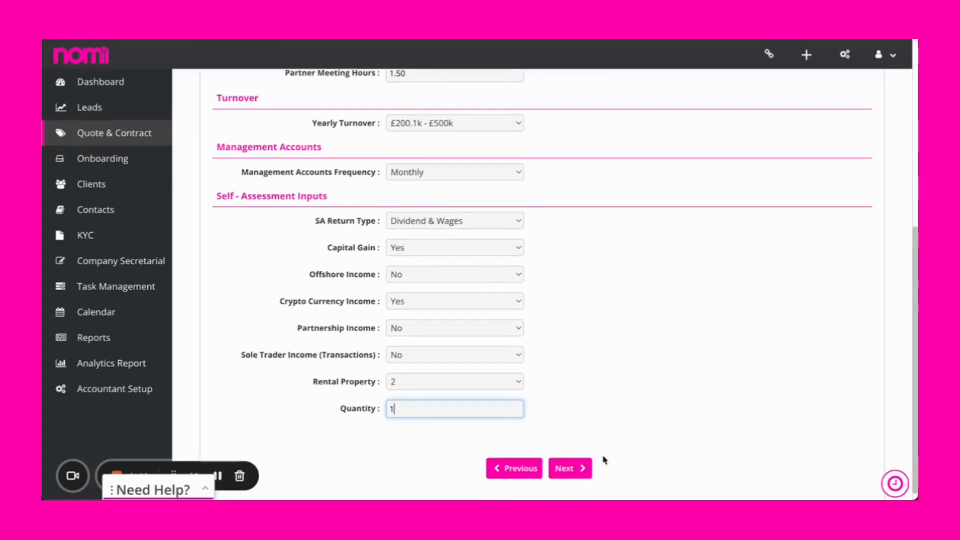
pyautogui.click(570, 468)
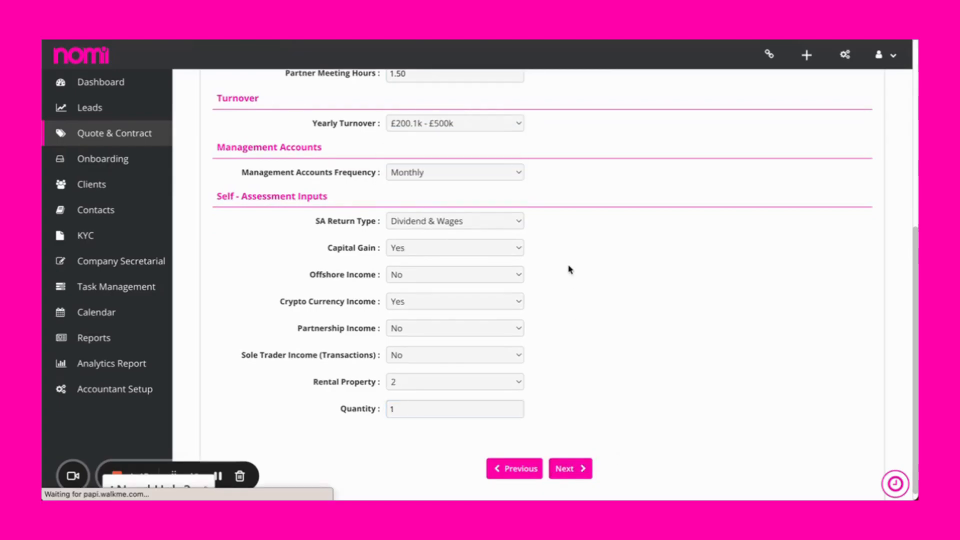
# Apply a 10% discount to the custom package and include that package in the quote.
pyautogui.scroll(-4, 569, 269)
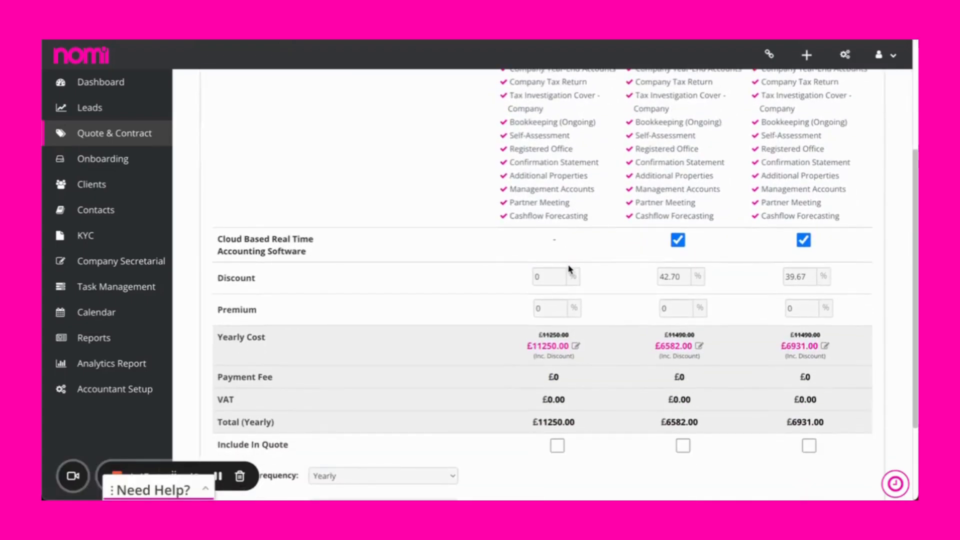
pyautogui.scroll(-3, 569, 269)
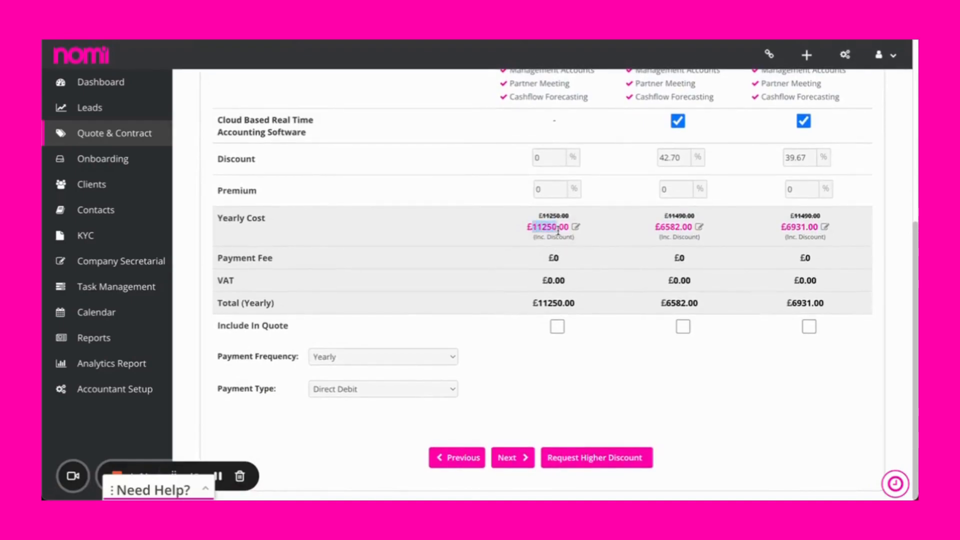
pyautogui.click(581, 242)
pyautogui.click(561, 155)
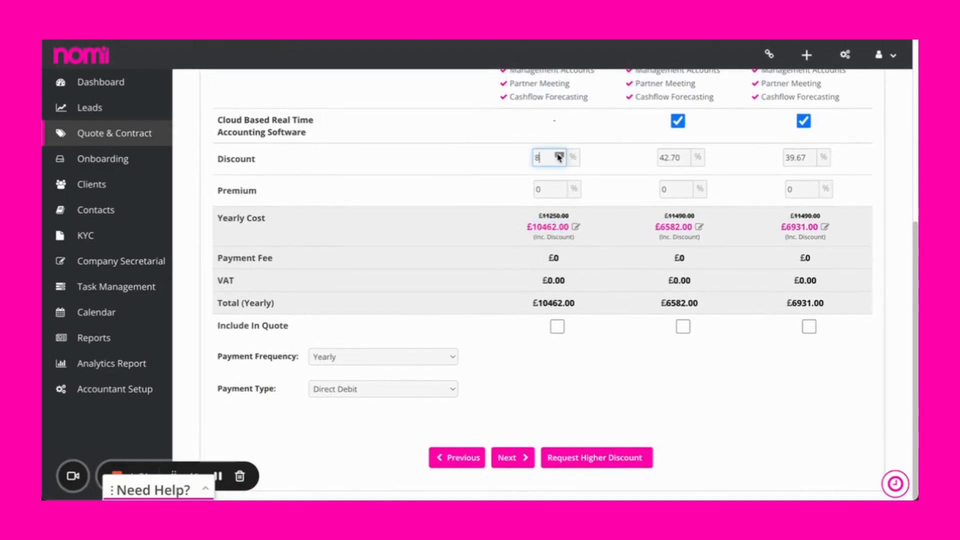
pyautogui.click(561, 155)
pyautogui.click(560, 155)
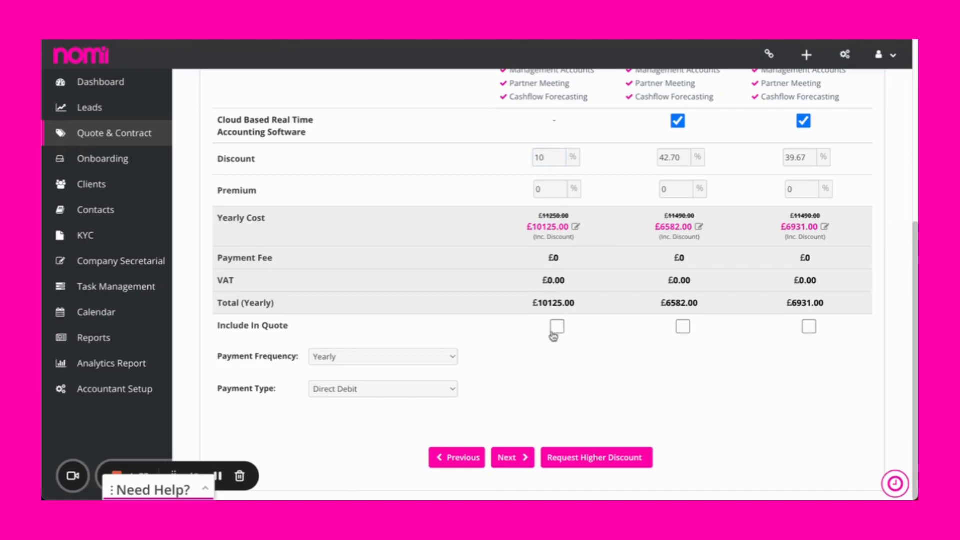
# Set the package's payment frequency to Monthly and keep Direct Debit as the payment type.
pyautogui.click(398, 368)
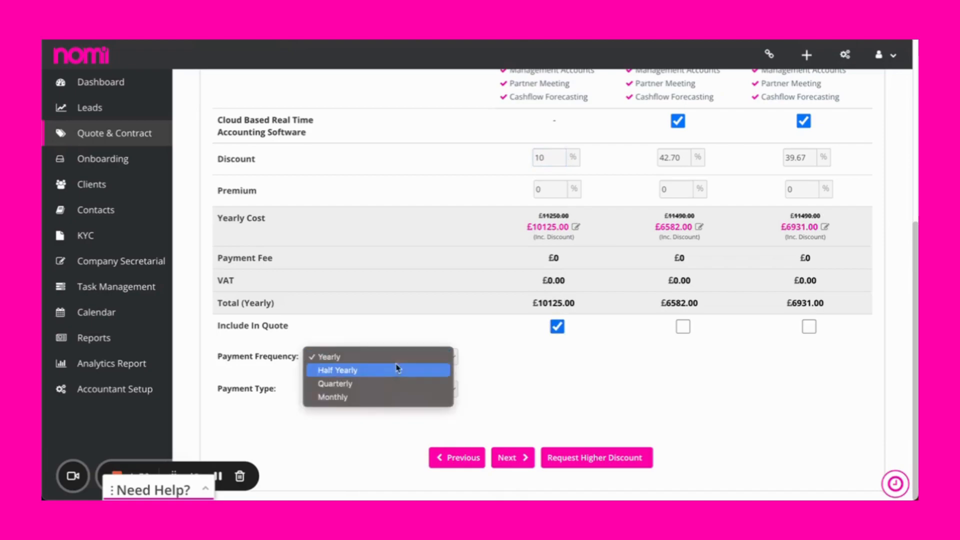
pyautogui.click(395, 399)
pyautogui.click(430, 429)
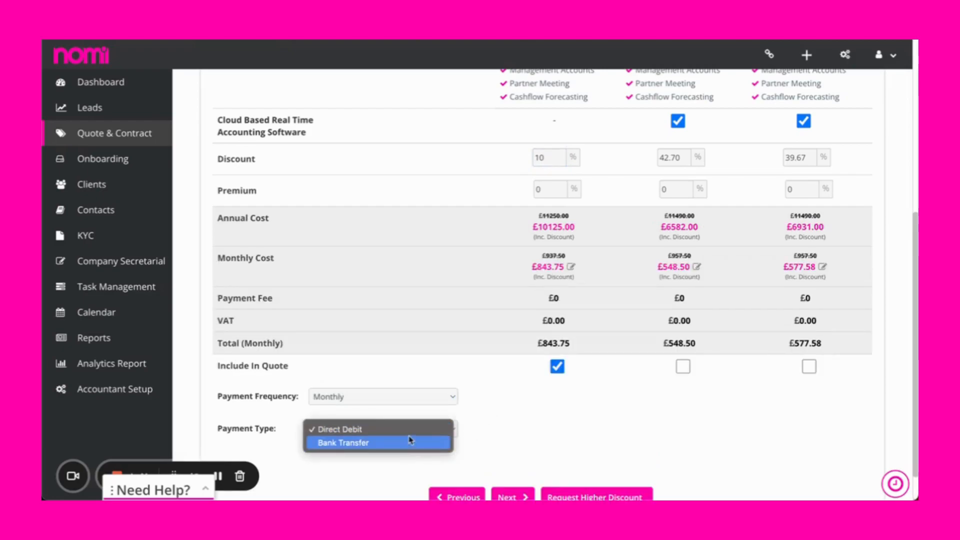
pyautogui.click(409, 433)
pyautogui.scroll(-1, 505, 495)
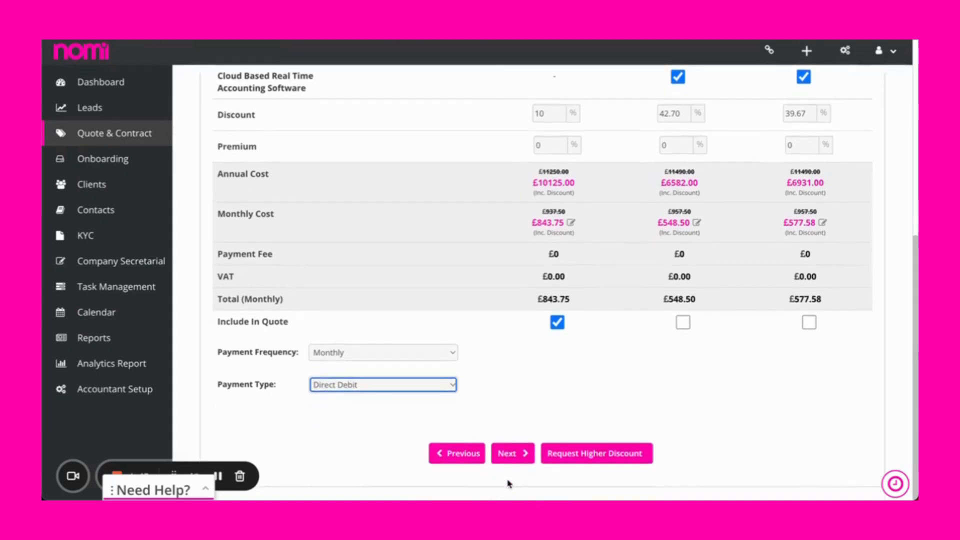
# Continue past the package and ad hoc quotes, accept the default terms and conditions, and generate the quote document.
pyautogui.click(508, 455)
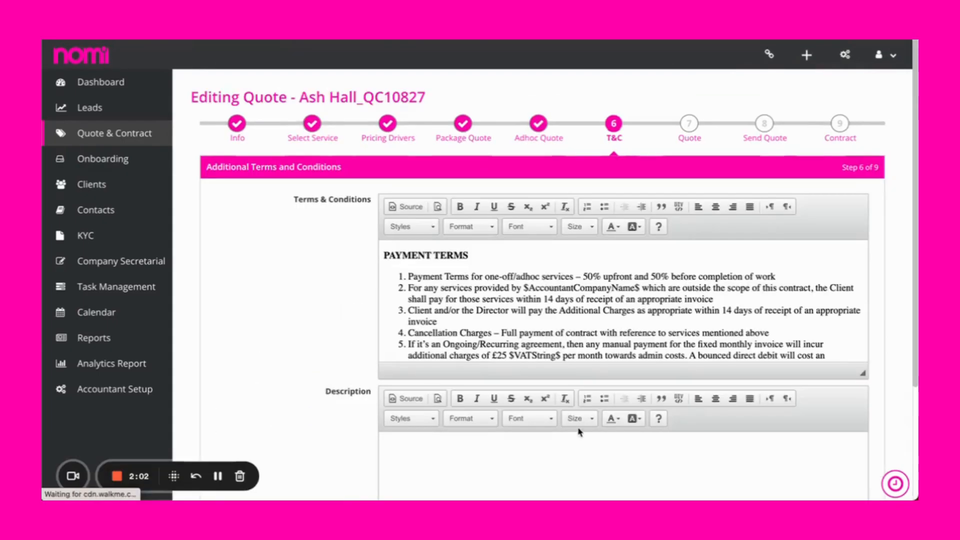
pyautogui.scroll(-3, 579, 423)
pyautogui.click(583, 466)
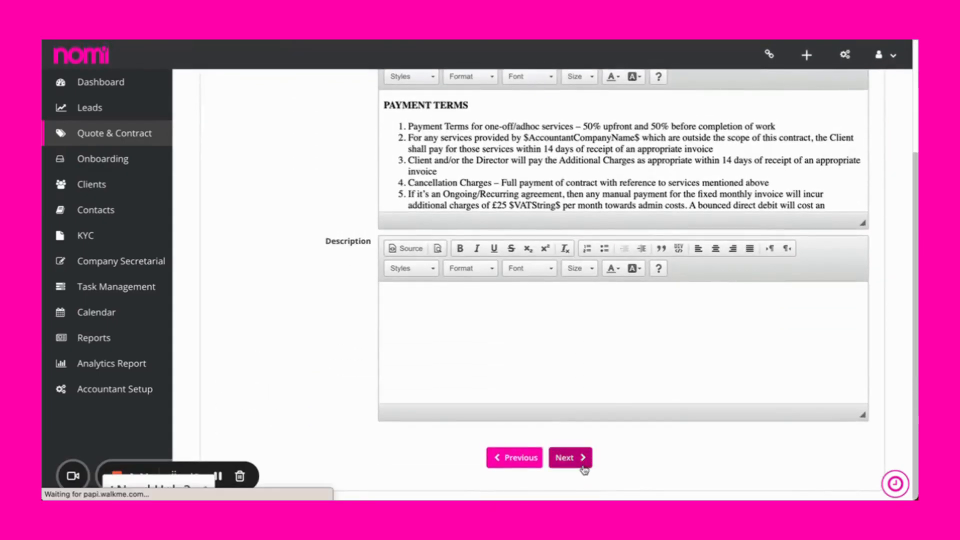
# Review the quote document's fees, pricing facts and terms through the last page, and go to the contract without sending the quote.
pyautogui.scroll(-5, 615, 317)
pyautogui.scroll(-8, 645, 209)
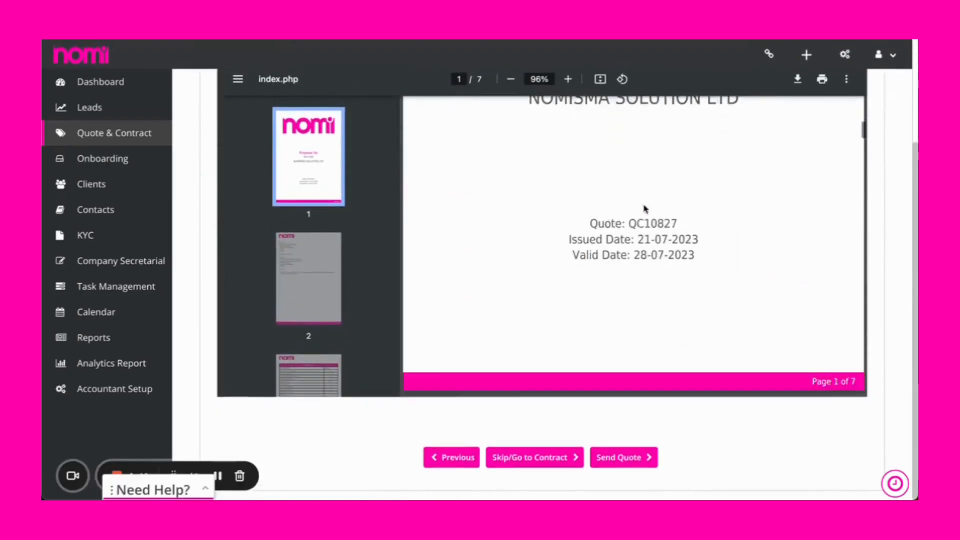
pyautogui.scroll(-6, 644, 209)
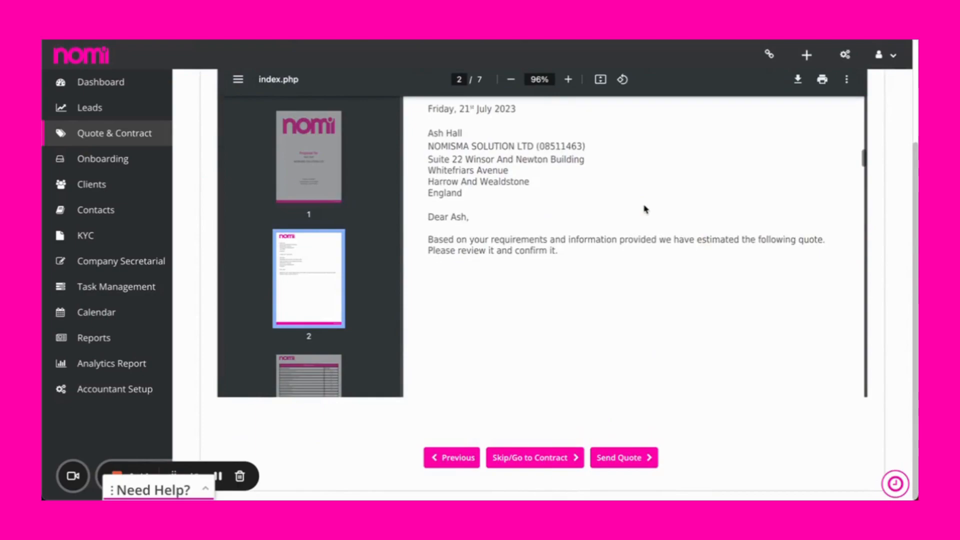
pyautogui.scroll(-6, 644, 209)
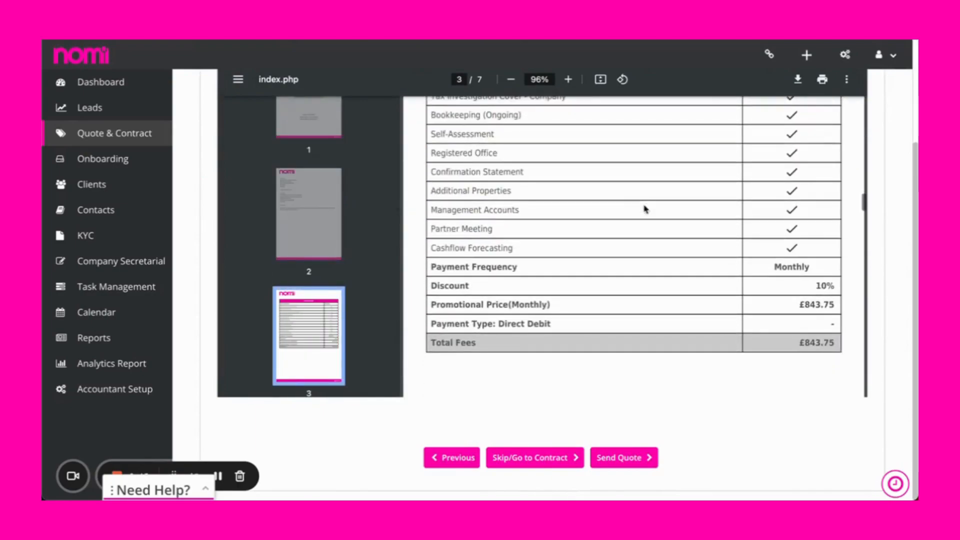
pyautogui.scroll(-1, 645, 209)
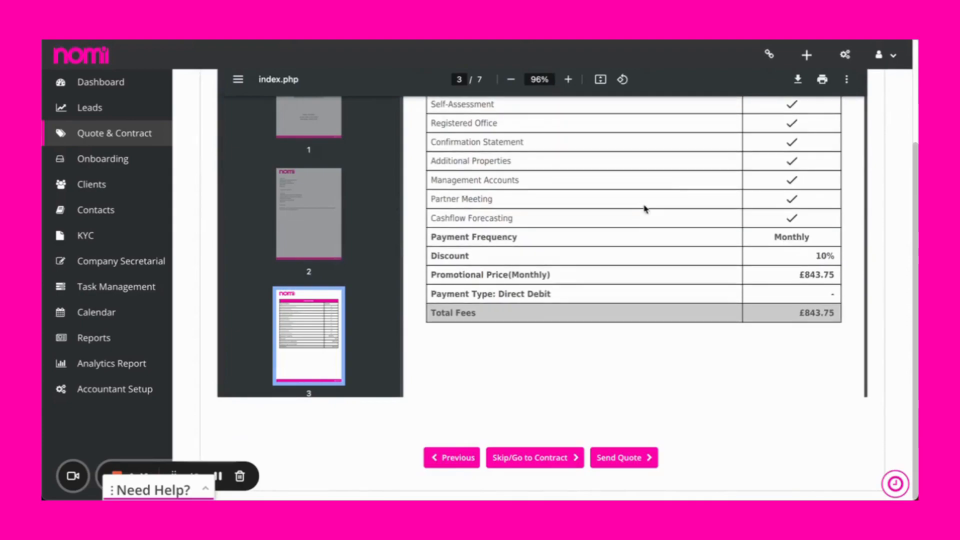
pyautogui.scroll(-3, 645, 209)
pyautogui.scroll(-8, 645, 209)
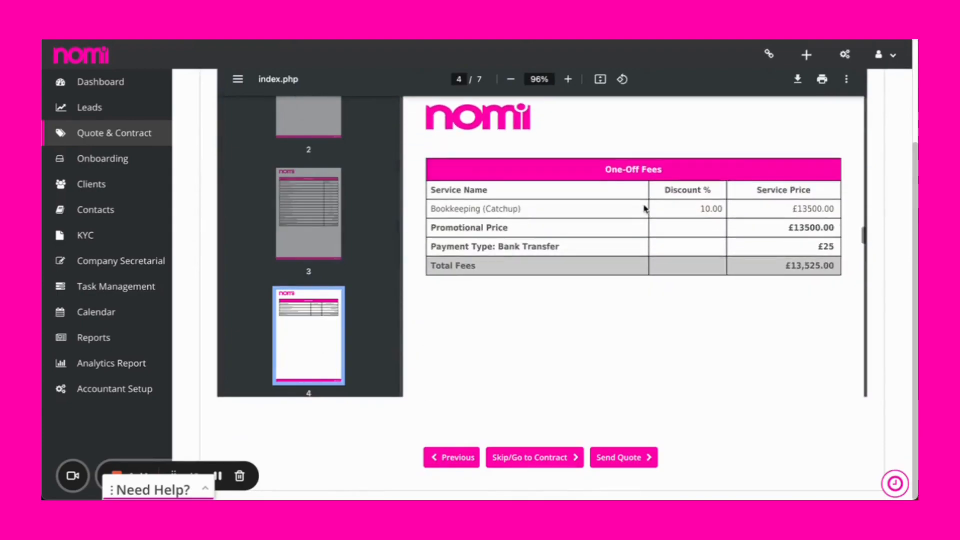
pyautogui.scroll(-1, 644, 209)
pyautogui.scroll(-10, 645, 209)
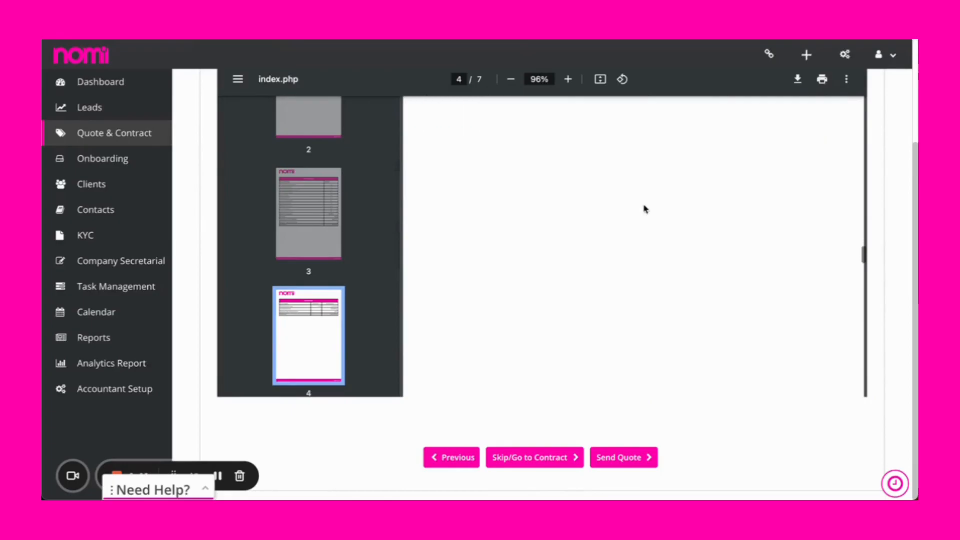
pyautogui.scroll(-10, 645, 209)
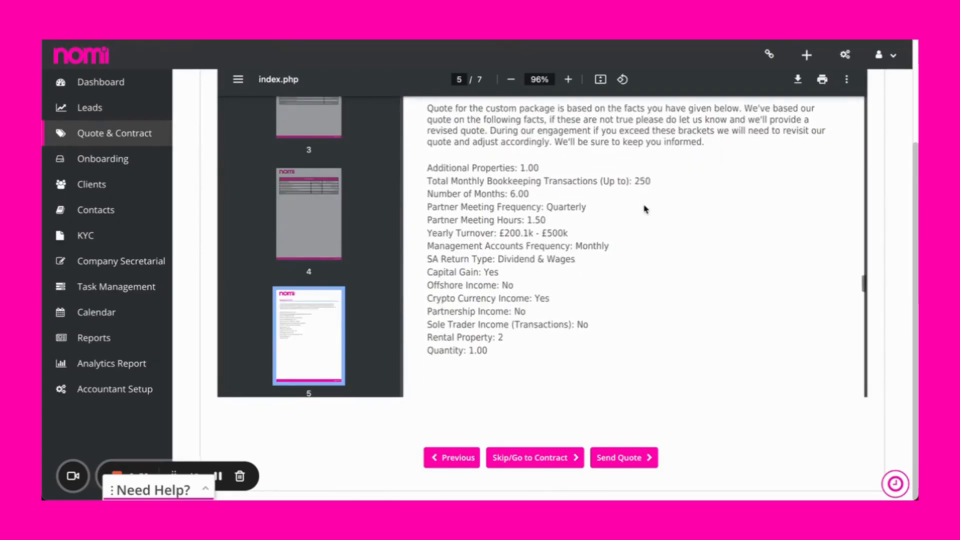
pyautogui.scroll(-10, 645, 209)
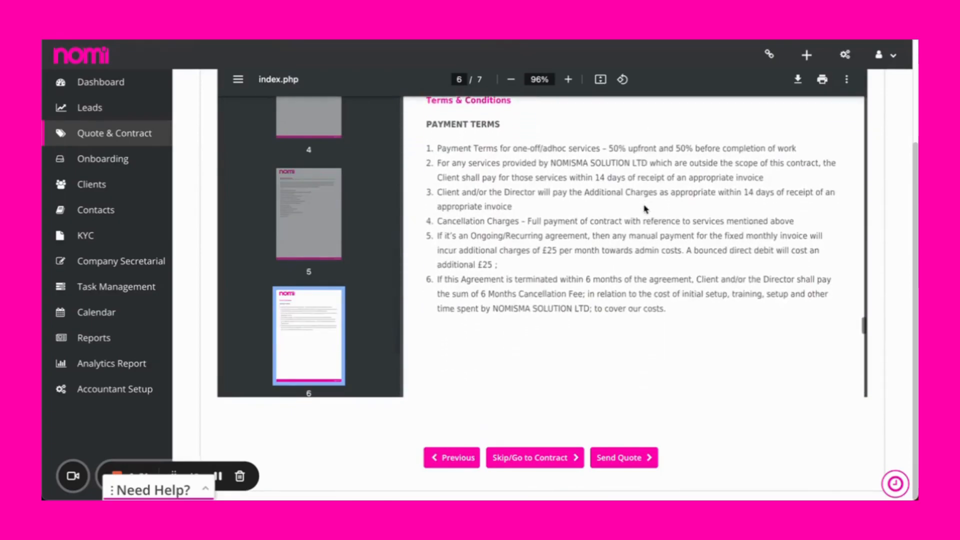
pyautogui.click(553, 457)
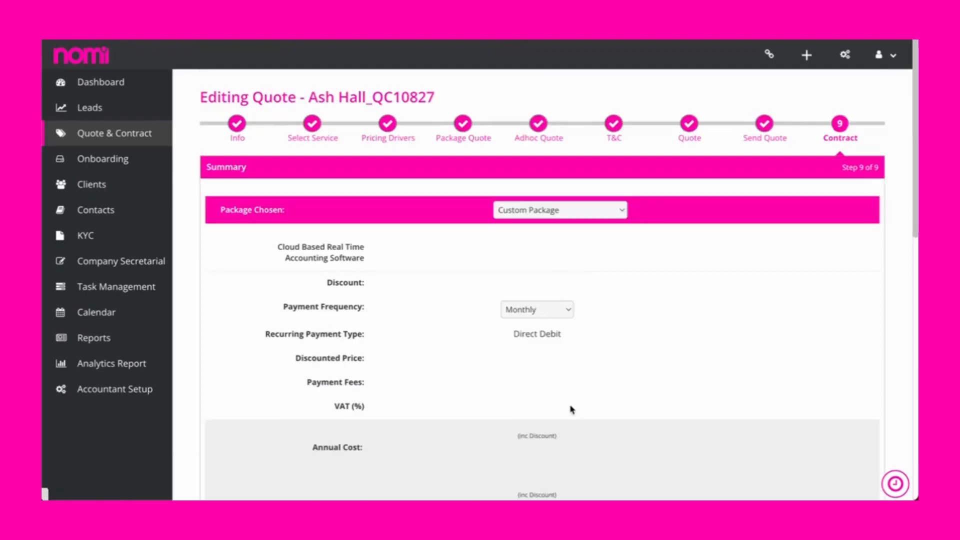
# Keep Custom Package as the contract's chosen package and enter the client's bank account number and sort code.
pyautogui.click(543, 210)
pyautogui.click(543, 210)
pyautogui.scroll(-13, 557, 304)
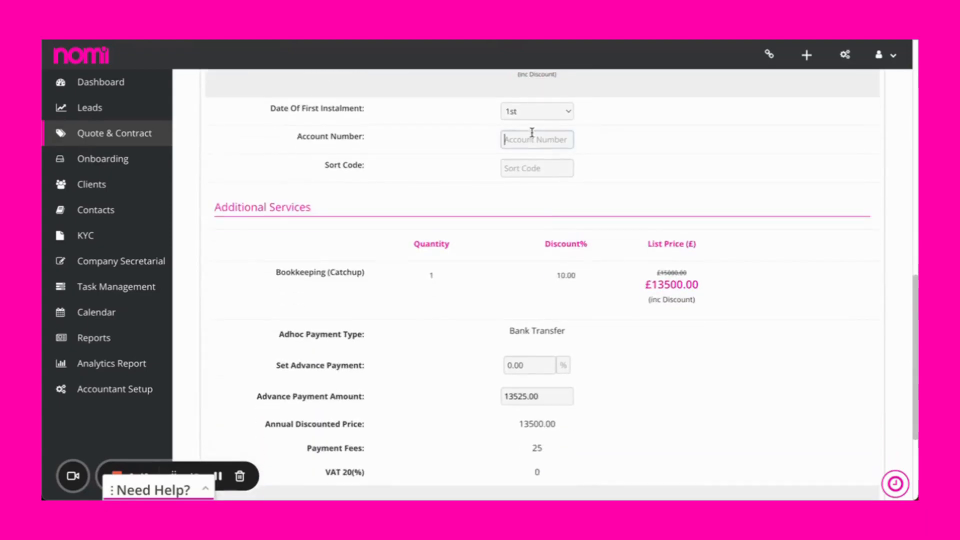
pyautogui.press('Tab')
pyautogui.write('2')
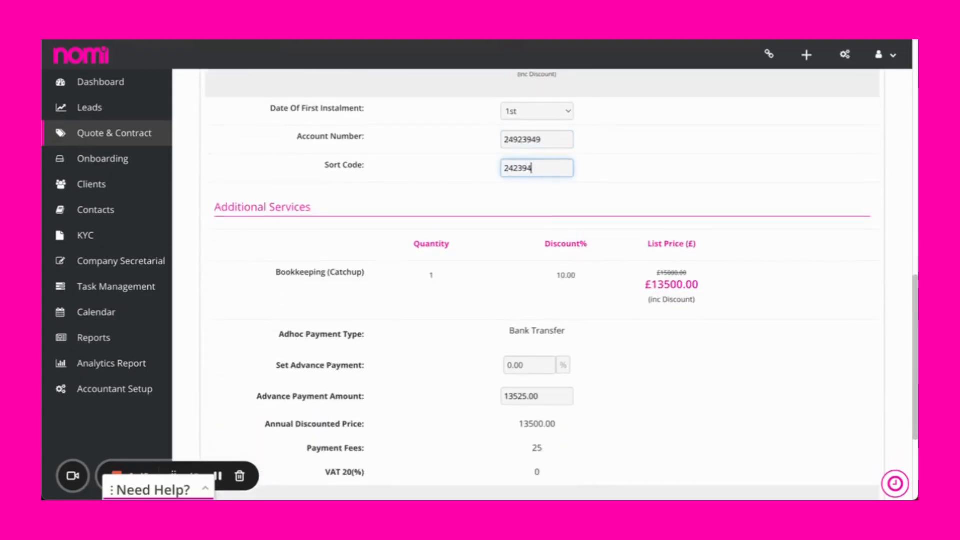
pyautogui.scroll(-3, 578, 257)
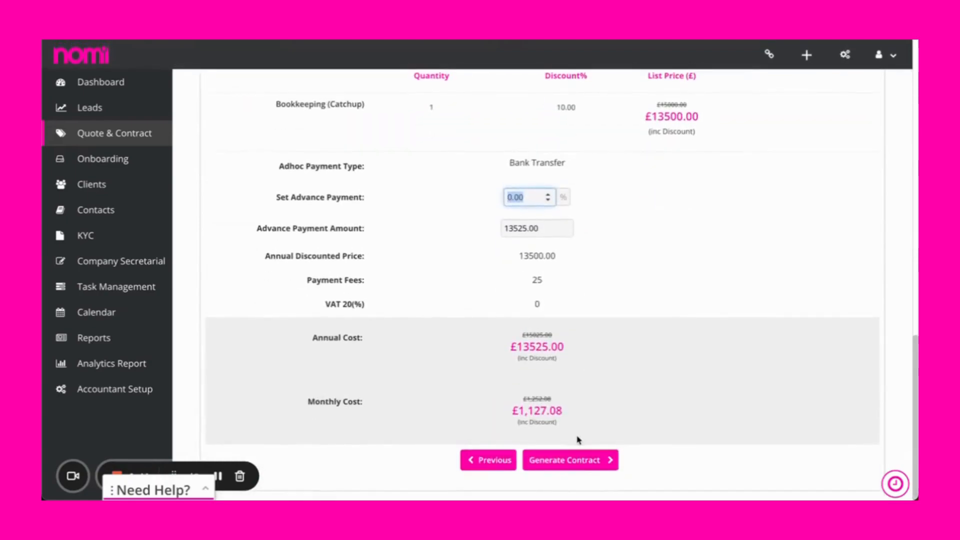
# Generate the contract with the Director Guarantee Letter, Direct Debit Letter and Self-assessment registration form (SA1) included.
pyautogui.click(580, 461)
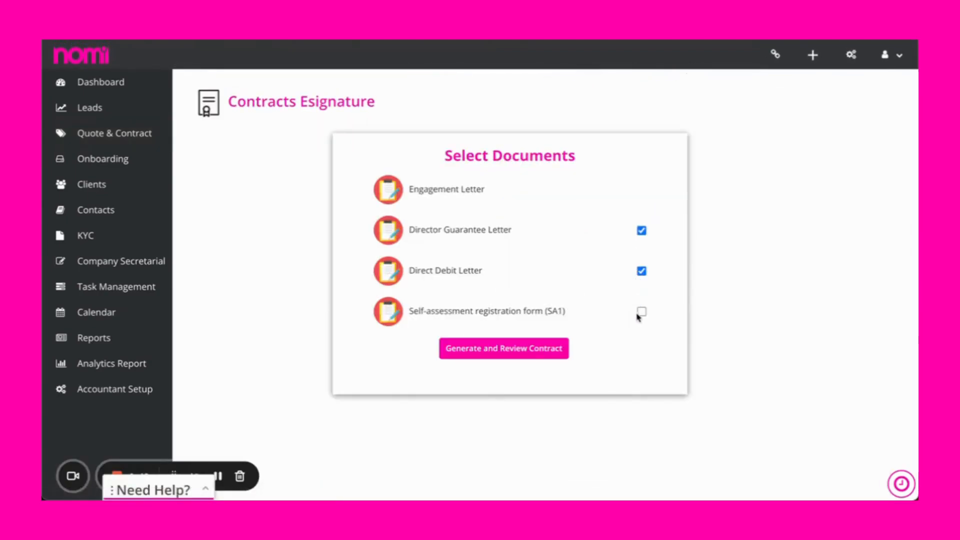
pyautogui.click(542, 352)
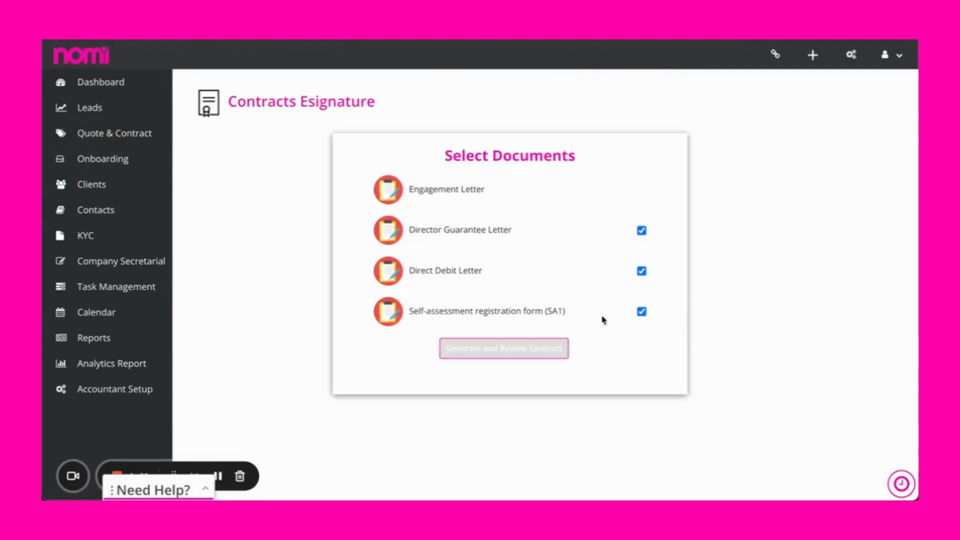
# Preview the contract document in an enlarged window and read through the agreement and its payment terms.
pyautogui.click(618, 266)
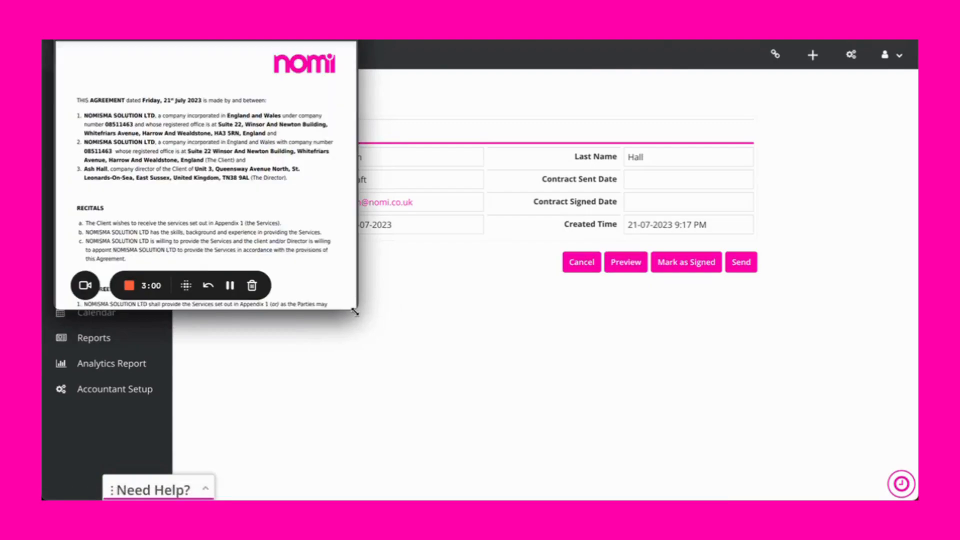
pyautogui.moveTo(356, 312); pyautogui.dragTo(719, 495)
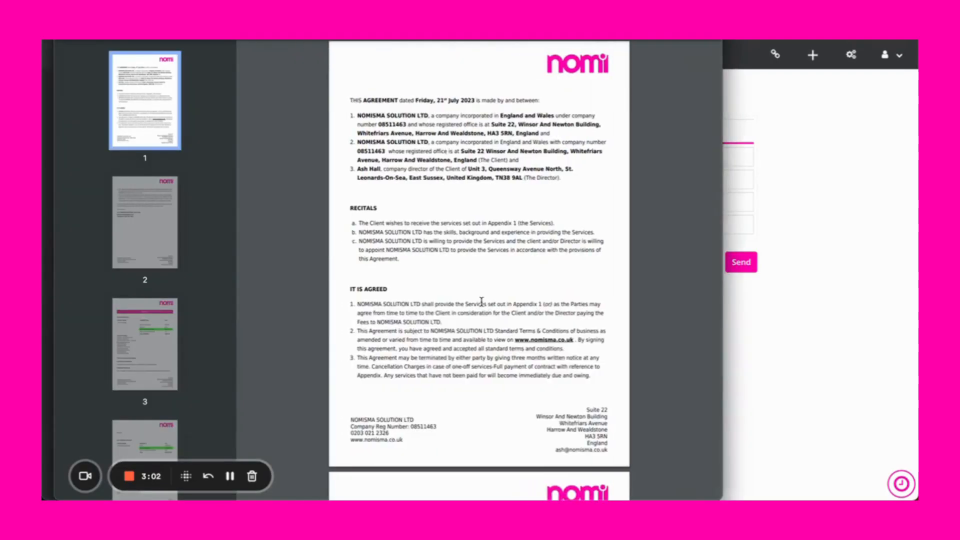
pyautogui.scroll(-2, 481, 302)
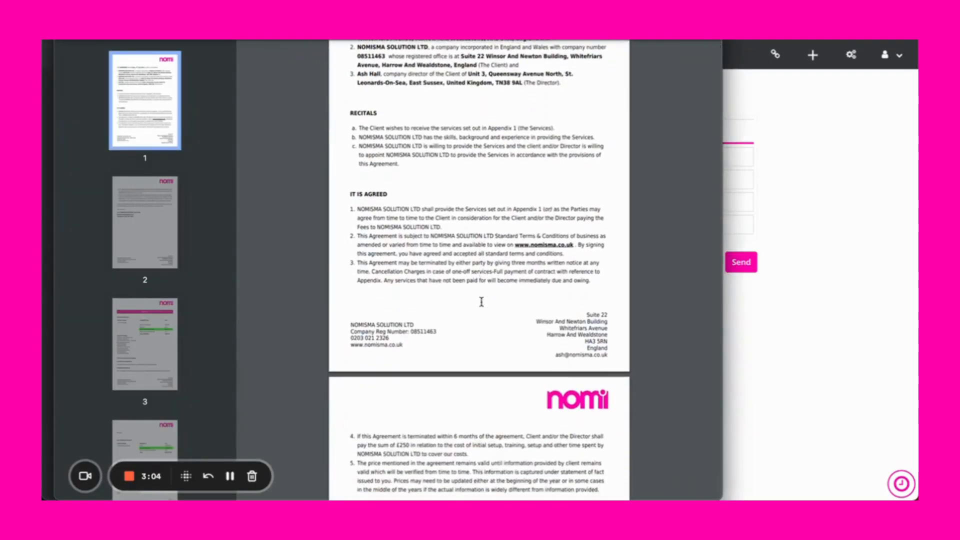
pyautogui.scroll(-15, 481, 301)
pyautogui.scroll(-10, 481, 301)
pyautogui.scroll(-16, 482, 302)
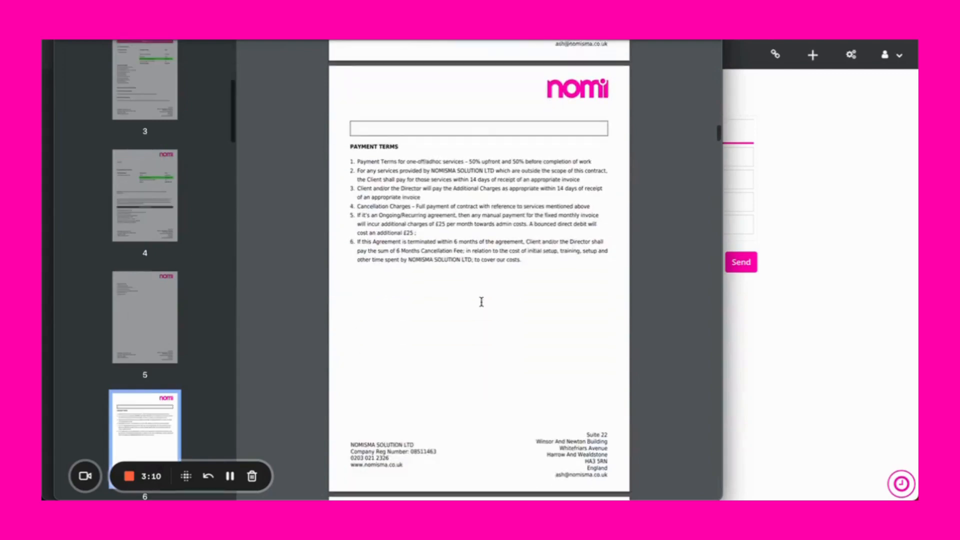
pyautogui.scroll(-1, 481, 302)
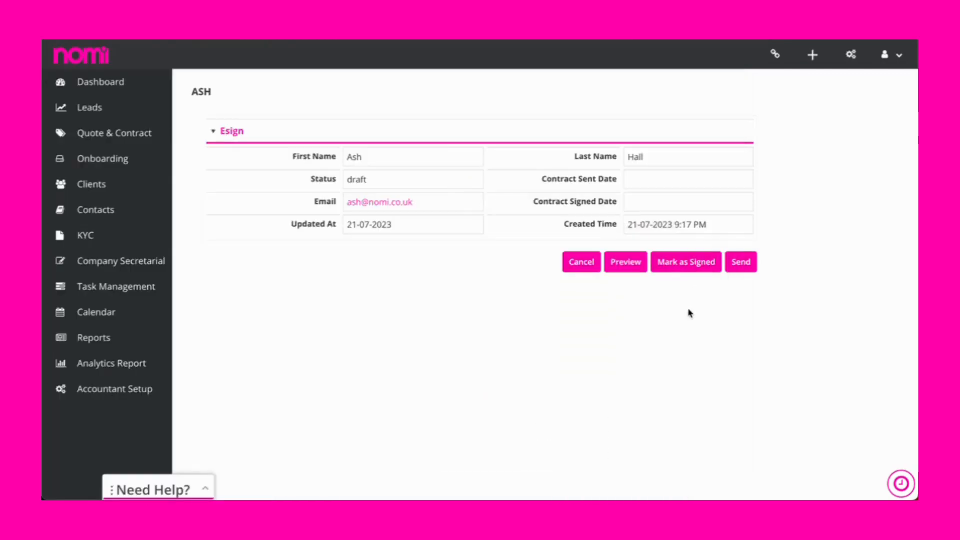
# Mark the contract as manually signed and continue to the list of quotes.
pyautogui.click(687, 261)
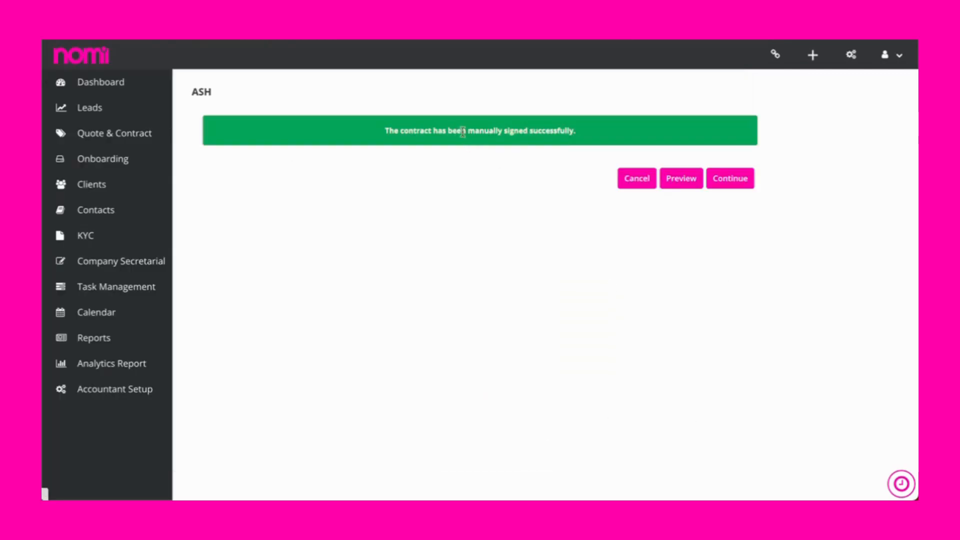
pyautogui.click(730, 178)
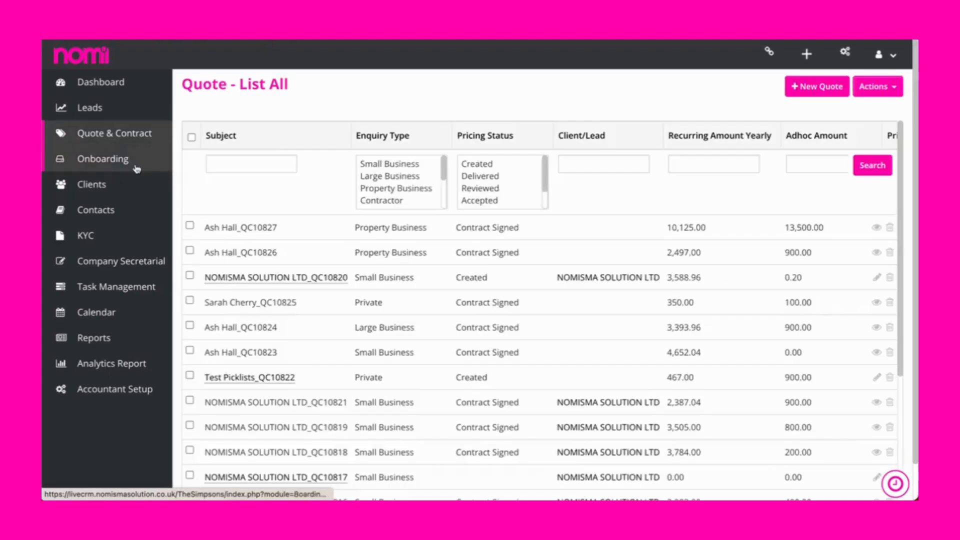
# Start onboarding the not-yet-started Large Business lead and set its primary contact's position to Director.
pyautogui.click(119, 158)
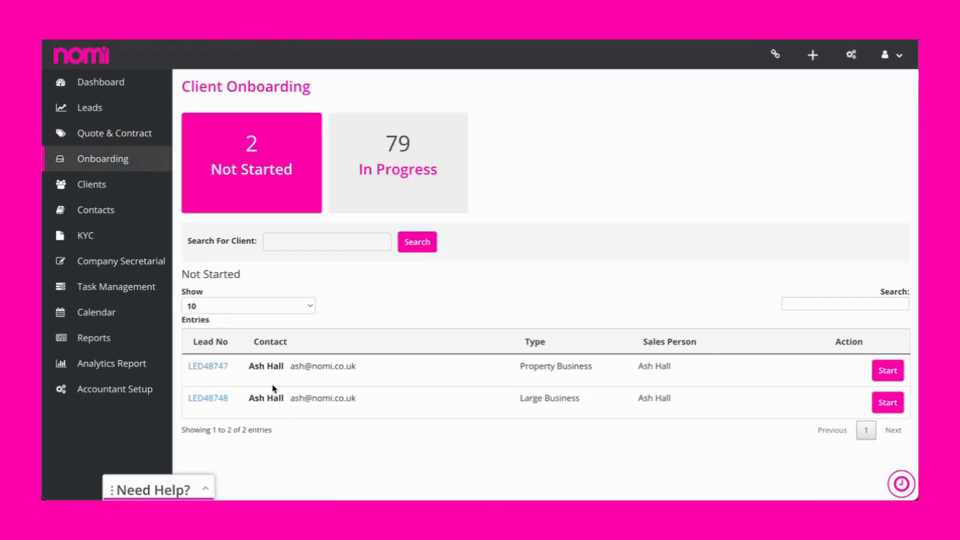
pyautogui.click(209, 366)
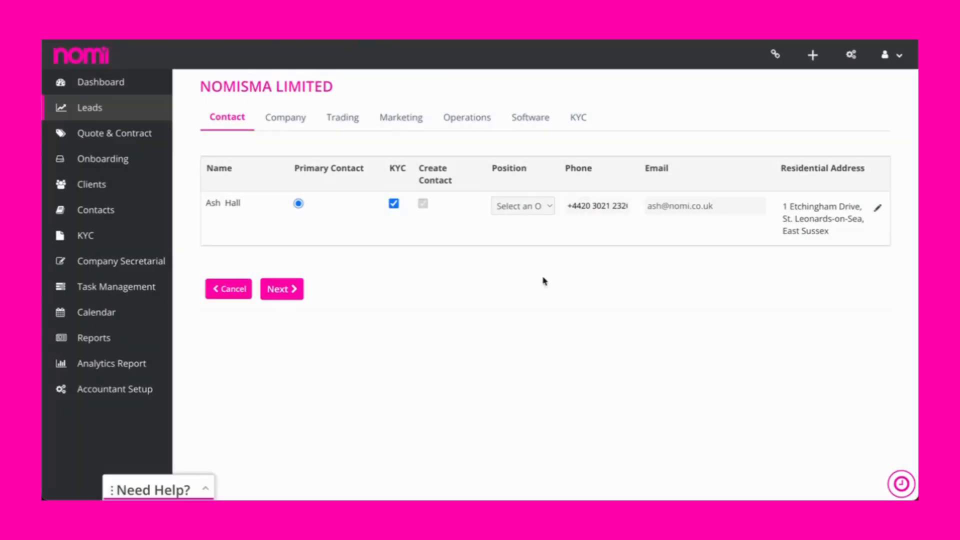
pyautogui.click(544, 206)
pyautogui.click(529, 275)
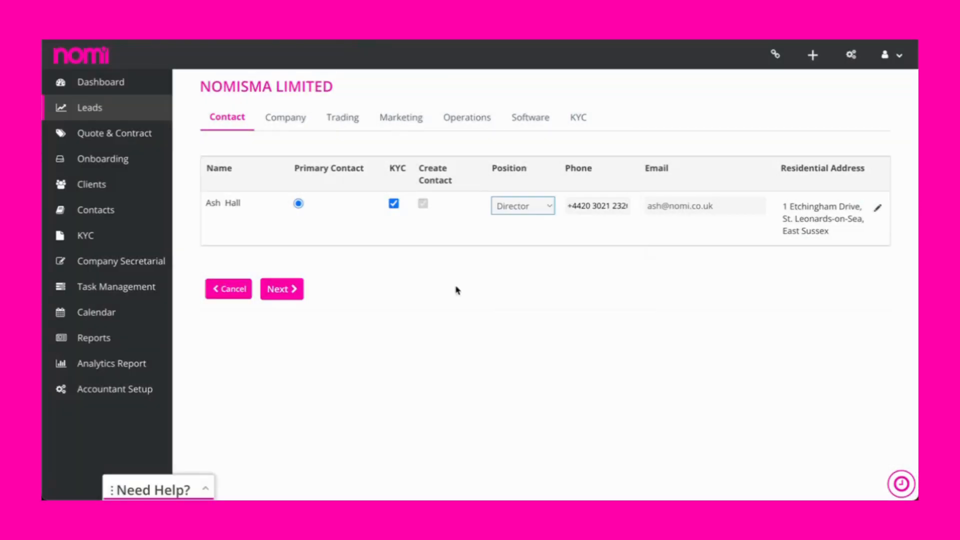
pyautogui.click(302, 292)
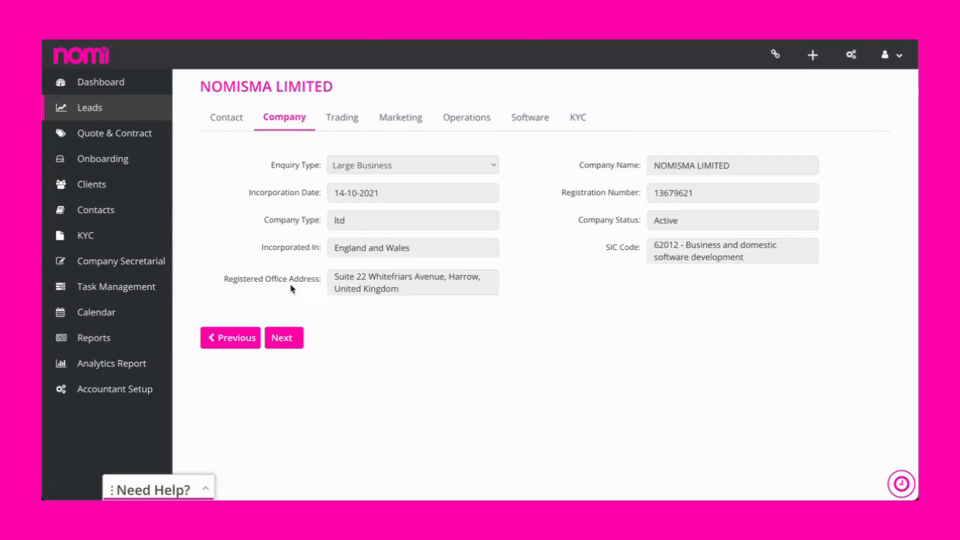
# Accept the company details and copy the company's registered address into the trading address.
pyautogui.click(299, 345)
pyautogui.click(741, 165)
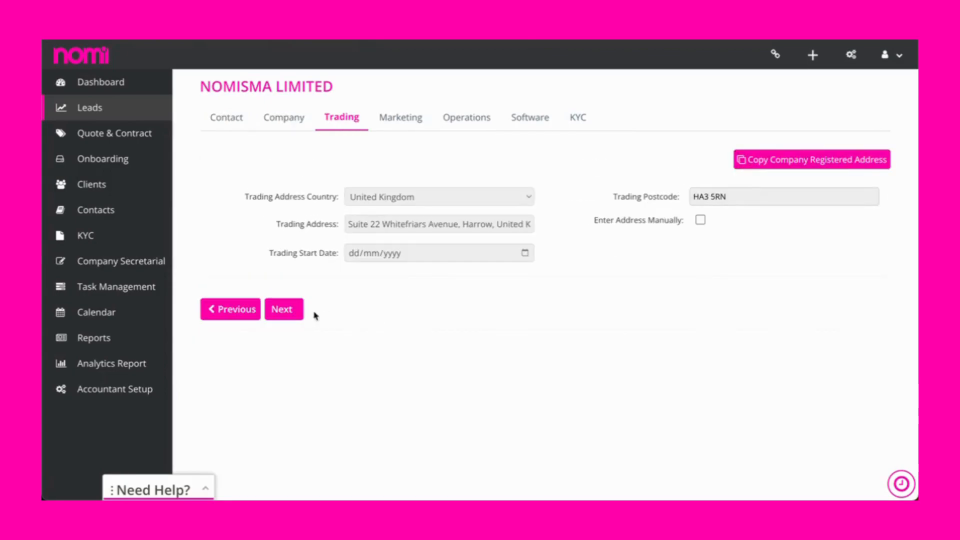
pyautogui.click(296, 314)
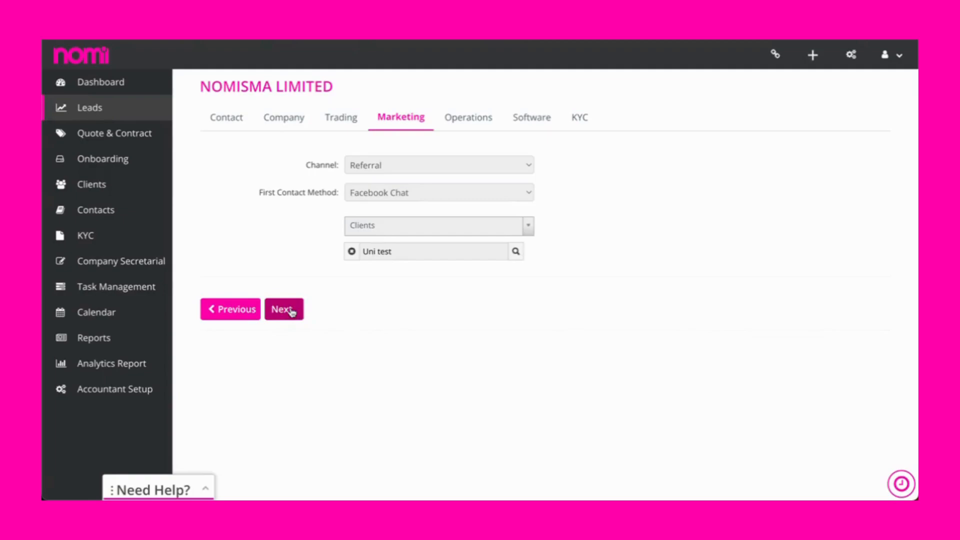
# Accept the existing marketing, operations and software details and complete the lead's conversion to reach client onboarding.
pyautogui.click(283, 310)
pyautogui.scroll(-3, 329, 319)
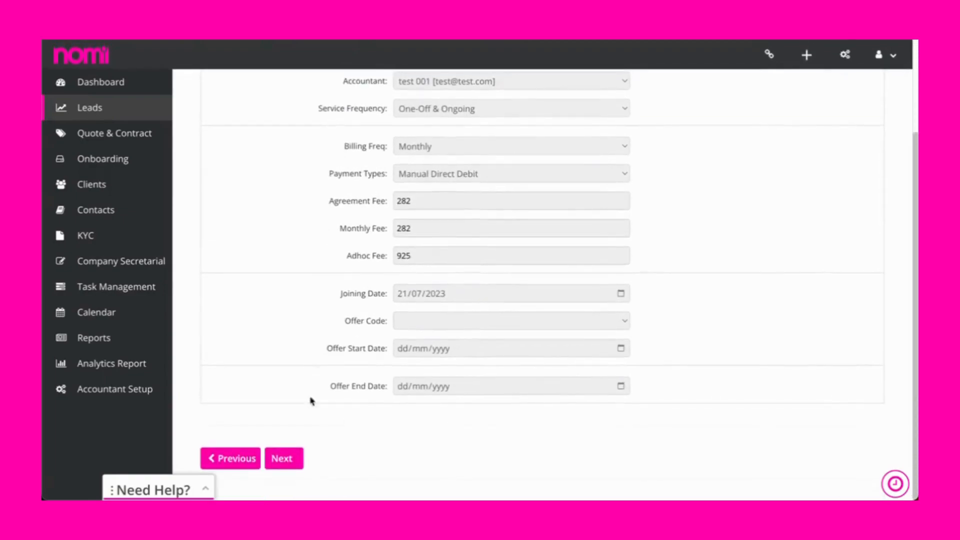
pyautogui.click(299, 459)
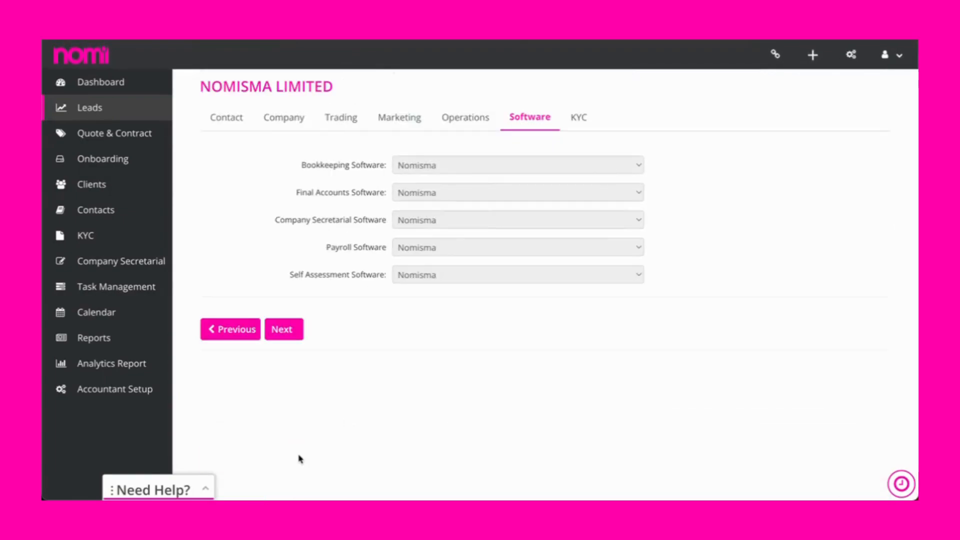
pyautogui.click(292, 336)
pyautogui.click(327, 286)
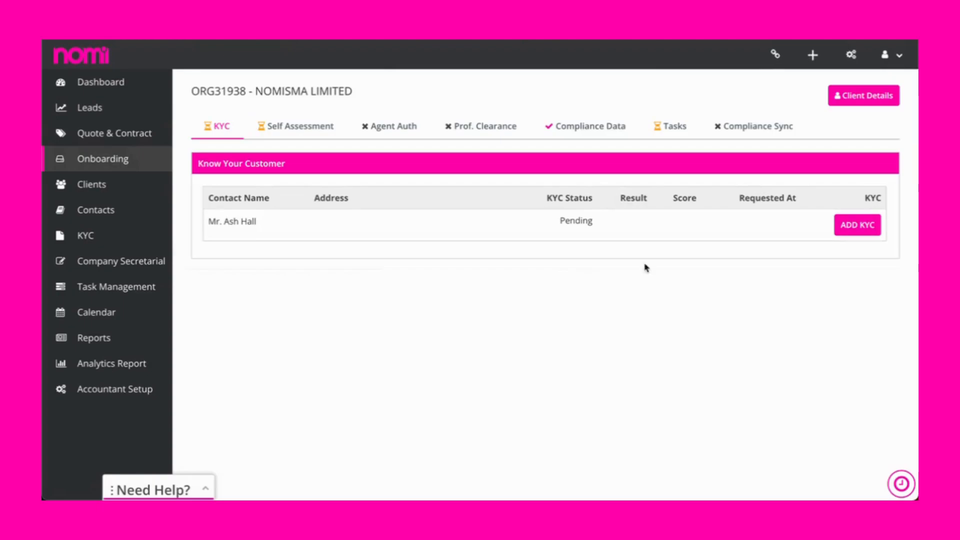
# Examine the contact's KYC verification form with Driving licence as the ID type, and return without submitting it.
pyautogui.click(857, 225)
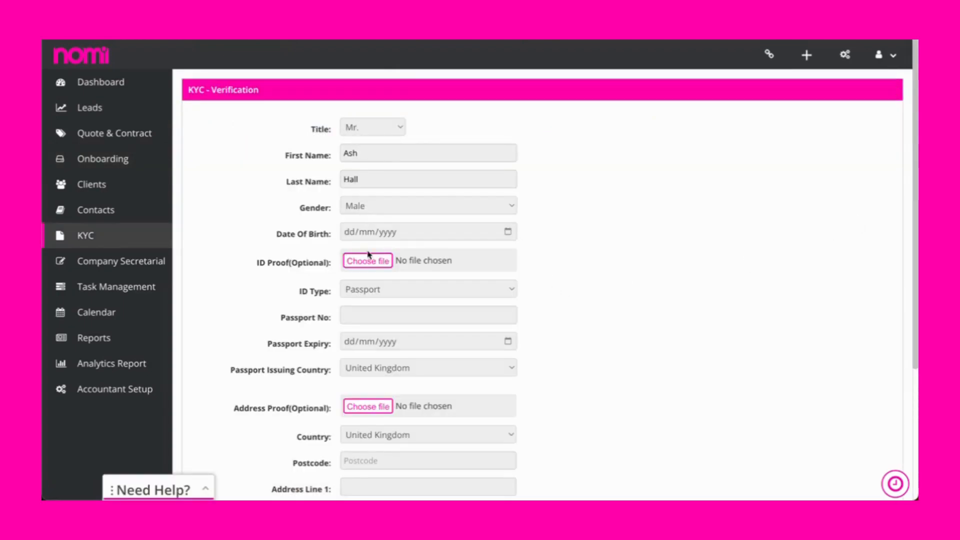
pyautogui.scroll(-5, 368, 245)
pyautogui.click(393, 168)
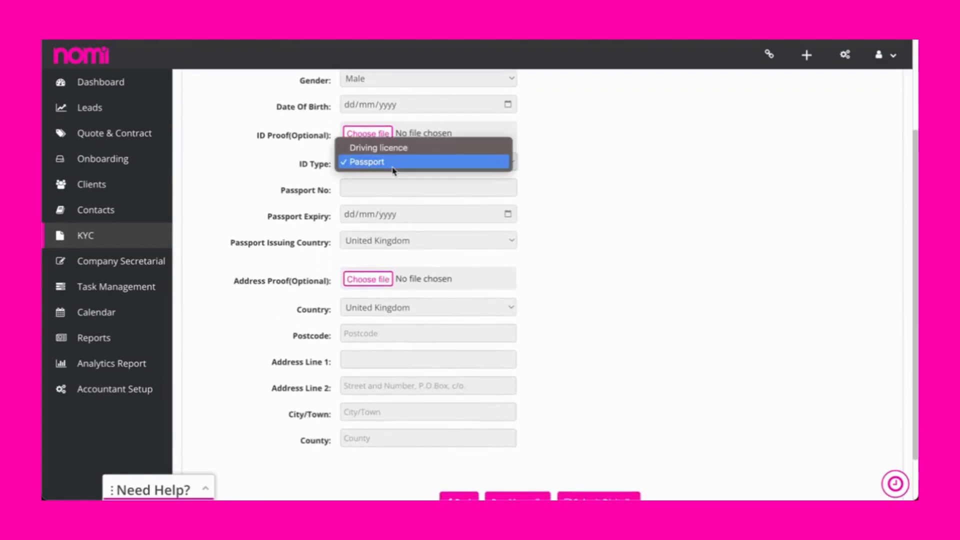
pyautogui.click(387, 148)
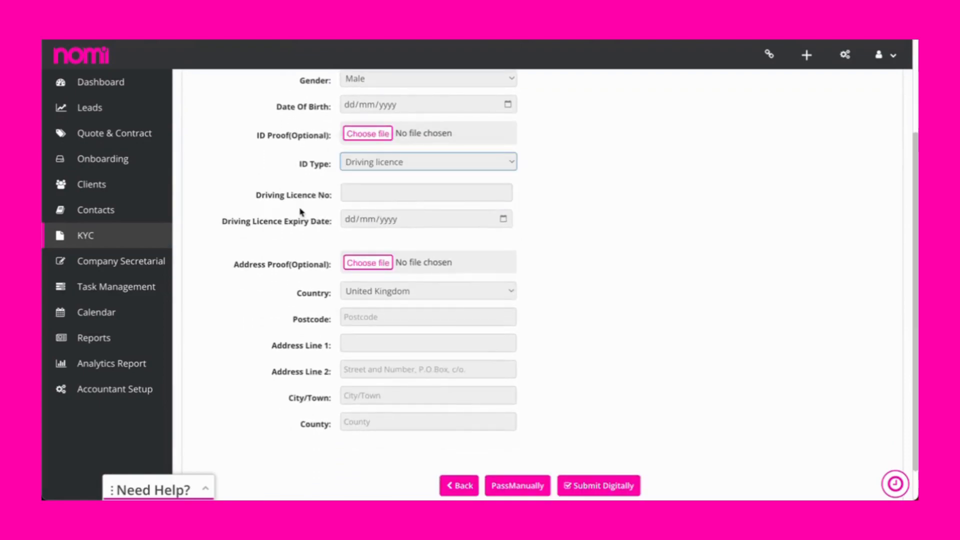
pyautogui.scroll(-2, 380, 310)
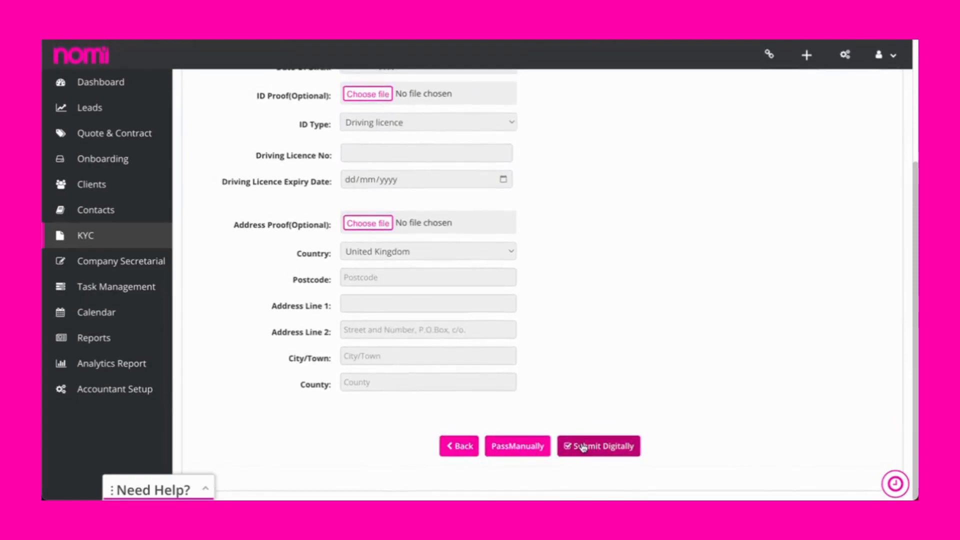
pyautogui.click(473, 450)
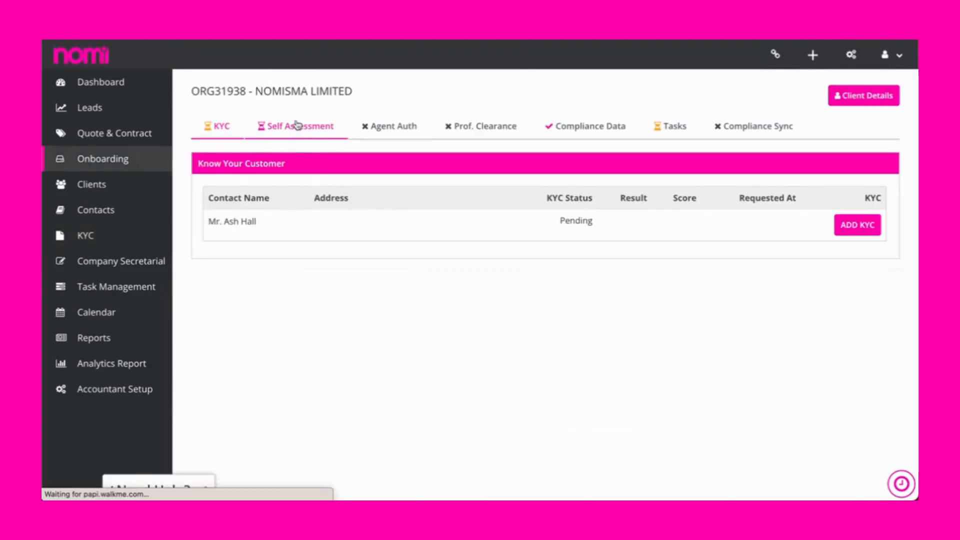
# View the Self Assessment setup, and examine the required agent authorisation fields for the CIS, Corporation Tax and Self Assessment form types.
pyautogui.click(340, 129)
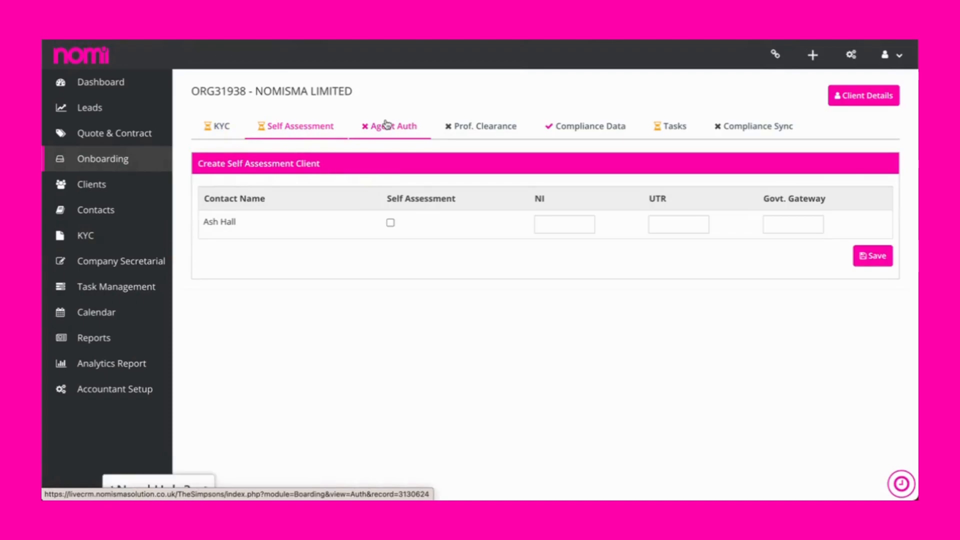
pyautogui.click(386, 124)
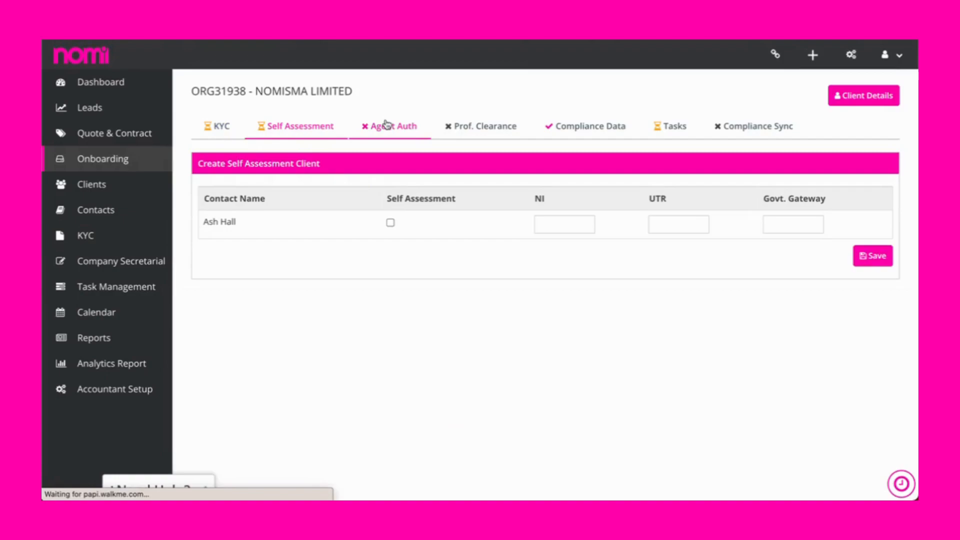
pyautogui.click(289, 208)
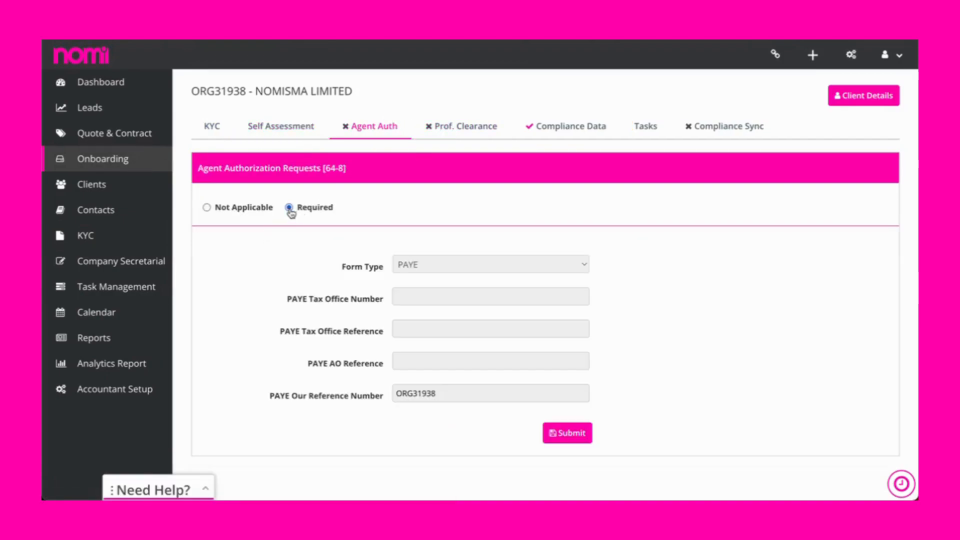
pyautogui.click(422, 265)
pyautogui.click(425, 278)
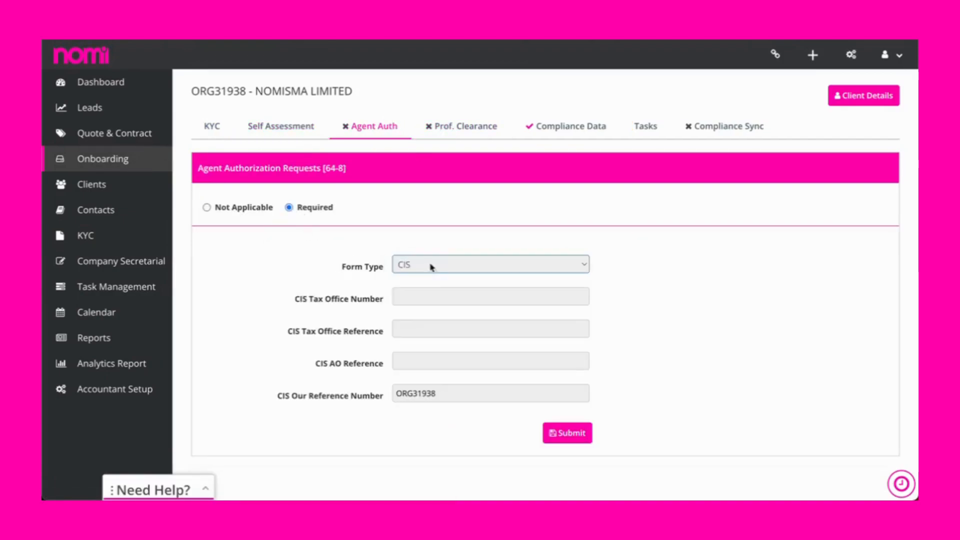
pyautogui.click(432, 268)
pyautogui.click(432, 280)
pyautogui.click(434, 265)
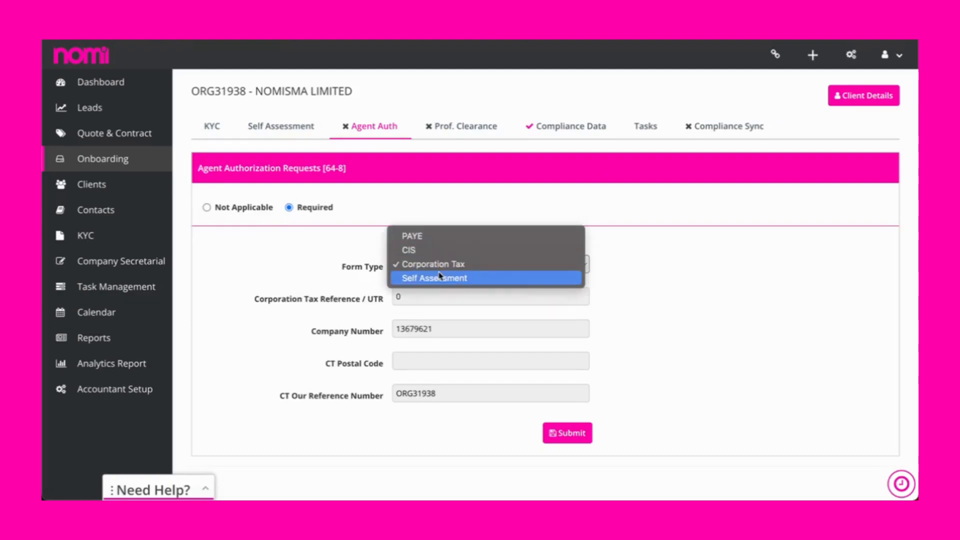
pyautogui.click(440, 278)
# Mark professional clearance as Required for the client and look over the information requested from the previous accountant.
pyautogui.click(444, 126)
pyautogui.click(509, 181)
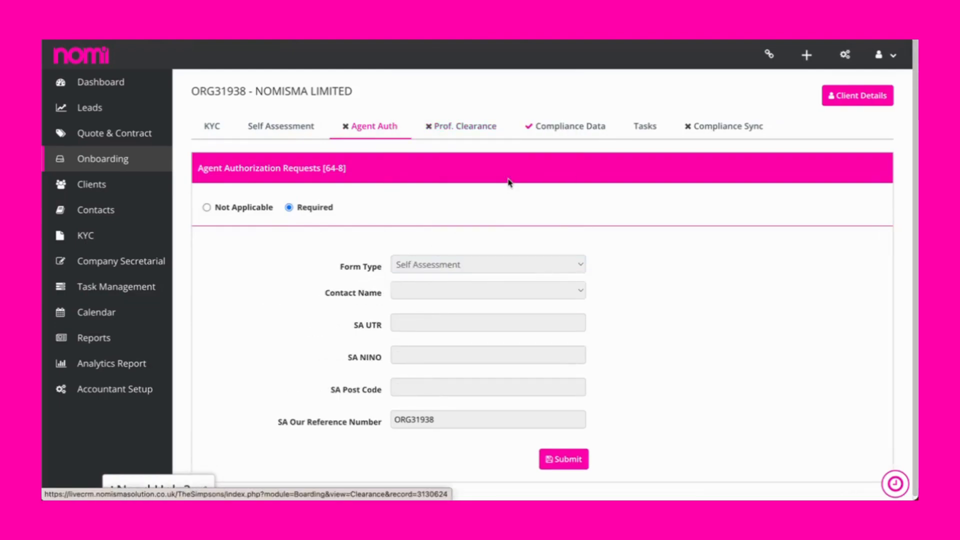
pyautogui.click(292, 222)
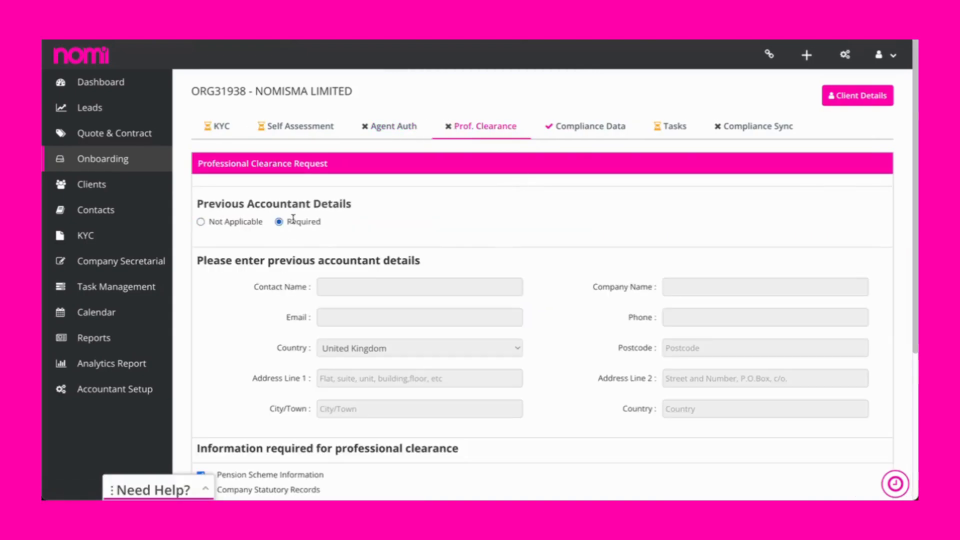
pyautogui.scroll(-3, 362, 253)
pyautogui.scroll(-2, 362, 250)
pyautogui.scroll(3, 362, 253)
# Enter the previous accountant's contact name, company AJTax, email, phone and address, and save the professional clearance request.
pyautogui.click(377, 199)
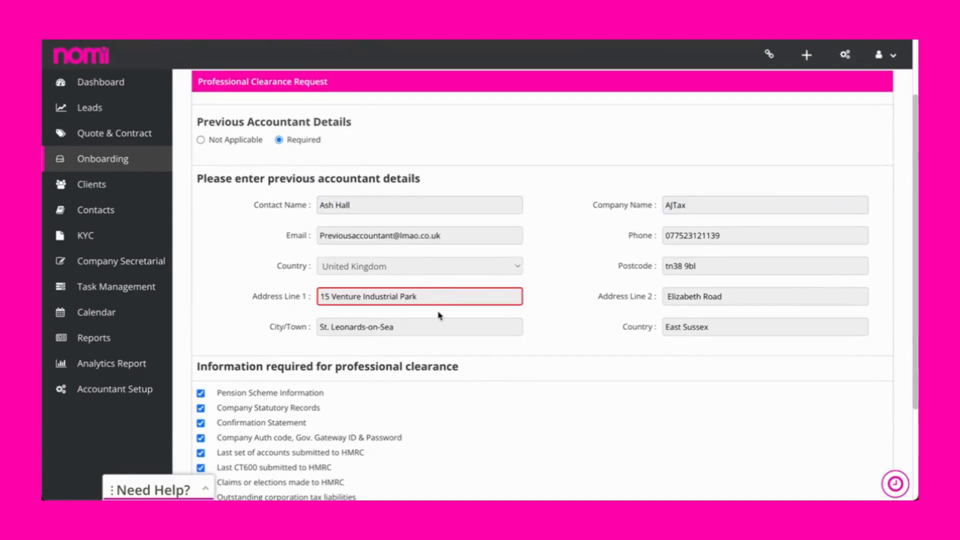
pyautogui.scroll(-3, 439, 315)
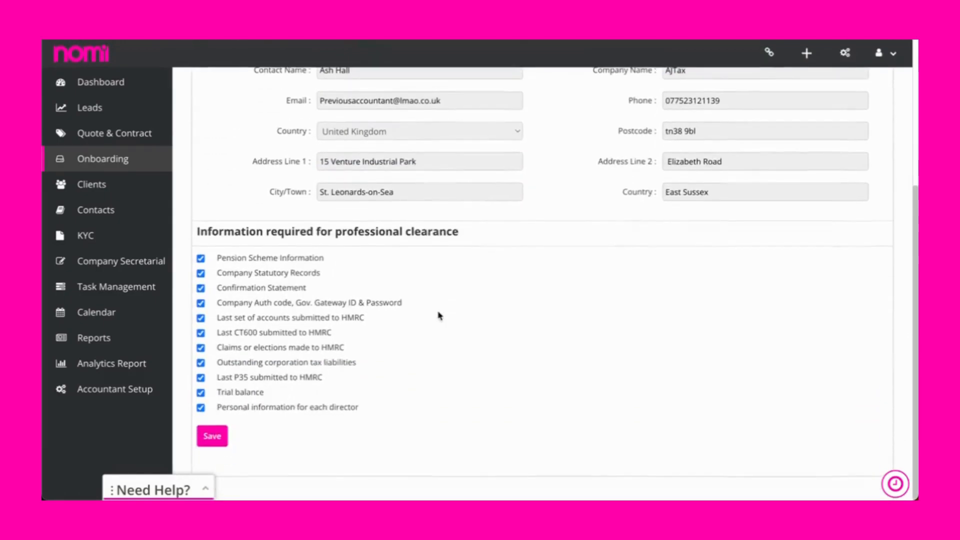
pyautogui.click(224, 438)
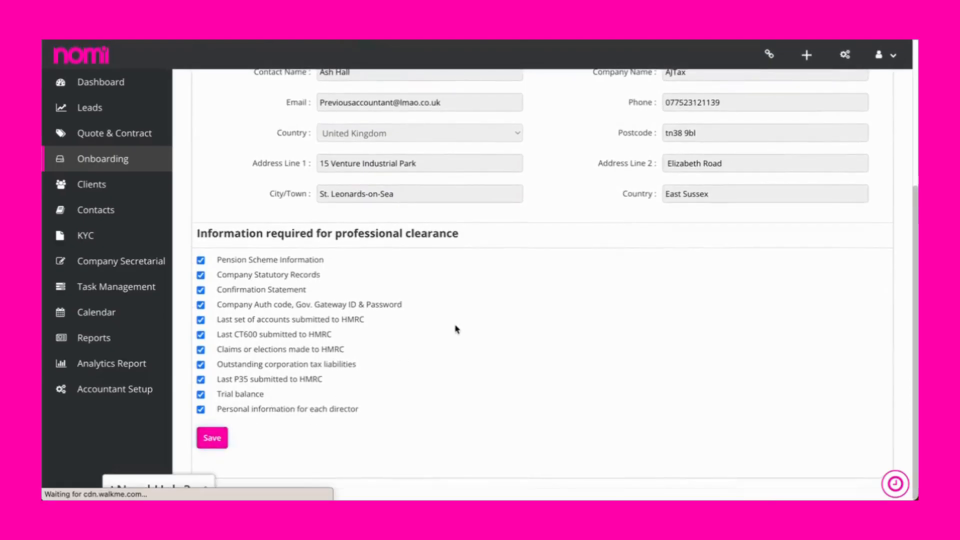
# Read through the professional clearance email content and the three-page clearance letter attached for the previous accountant.
pyautogui.scroll(-6, 455, 329)
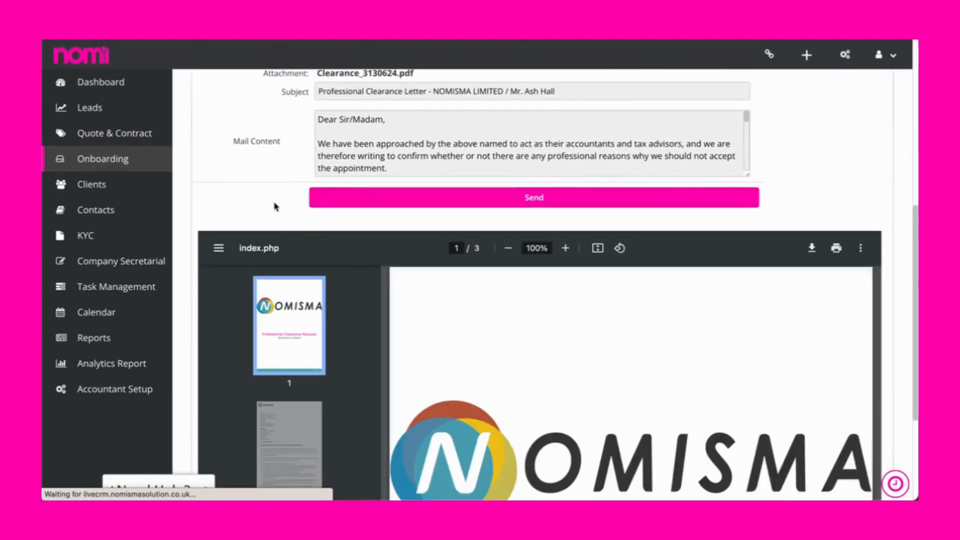
pyautogui.scroll(-1, 374, 155)
pyautogui.scroll(-3, 374, 155)
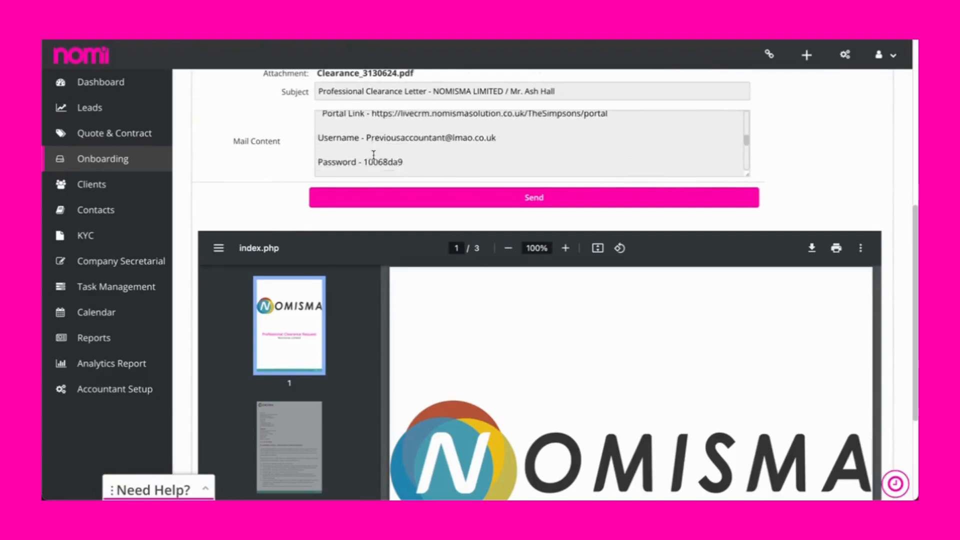
pyautogui.scroll(-2, 373, 156)
pyautogui.scroll(-3, 285, 143)
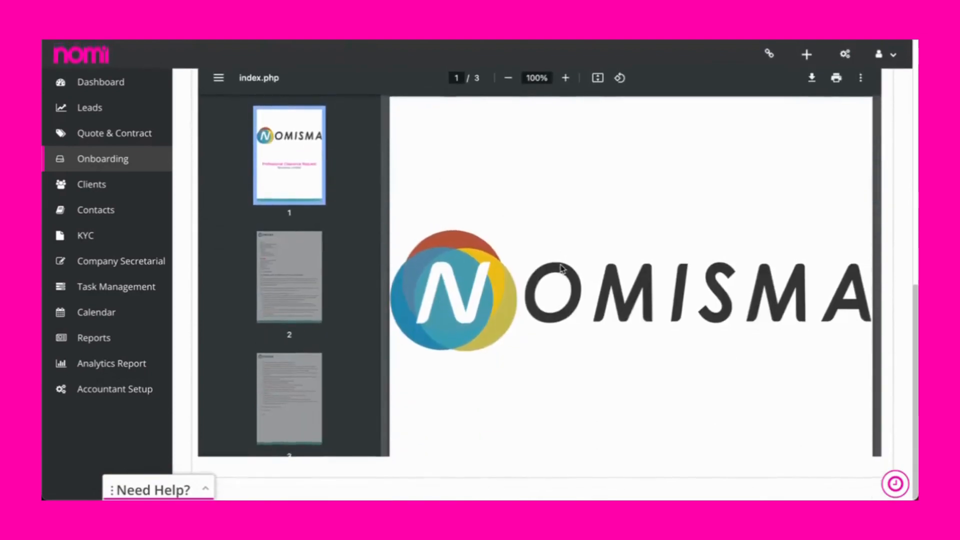
pyautogui.scroll(-5, 562, 268)
pyautogui.scroll(-8, 561, 269)
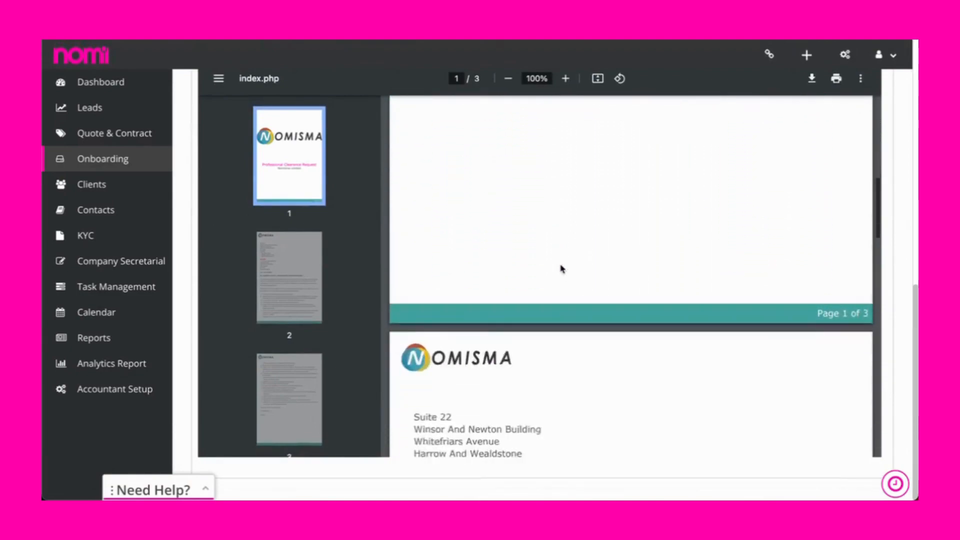
pyautogui.scroll(-5, 561, 269)
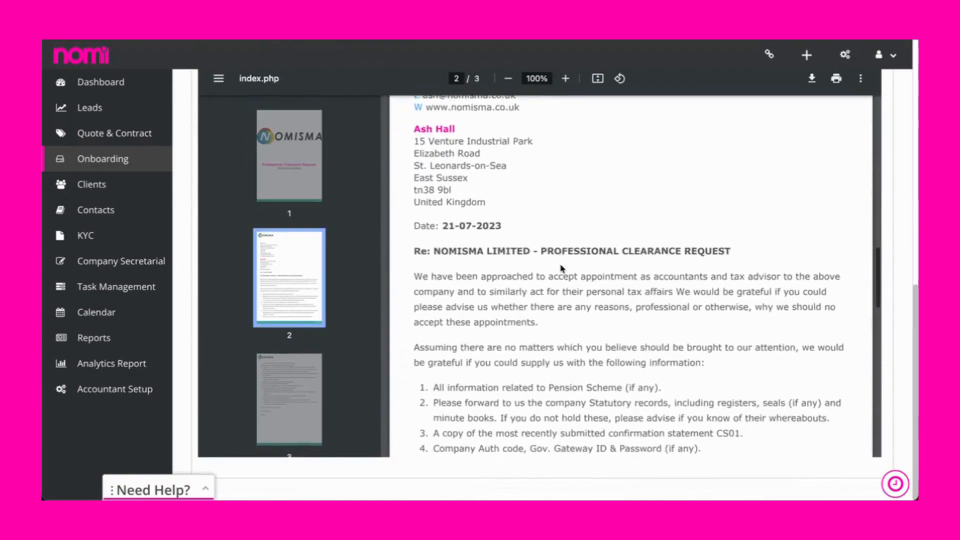
pyautogui.scroll(-8, 561, 268)
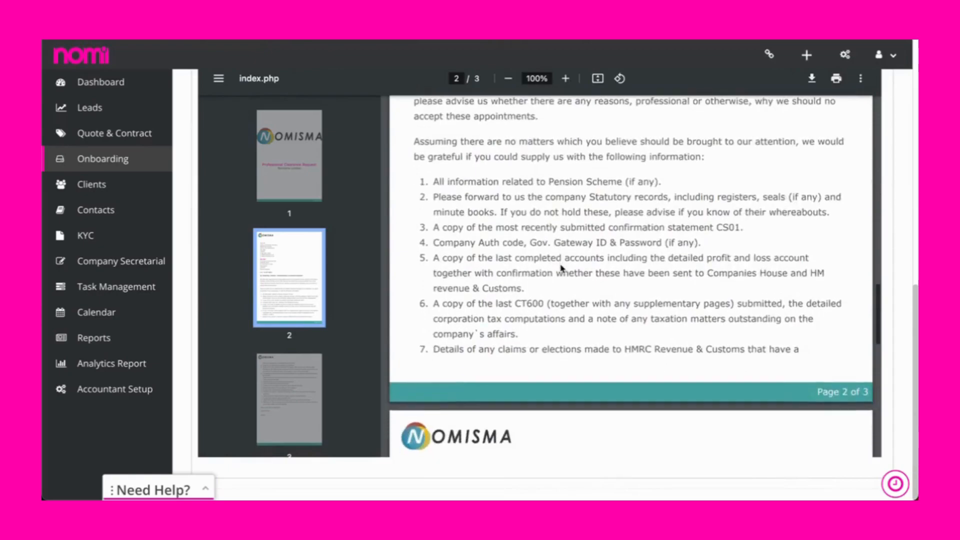
pyautogui.scroll(-7, 562, 268)
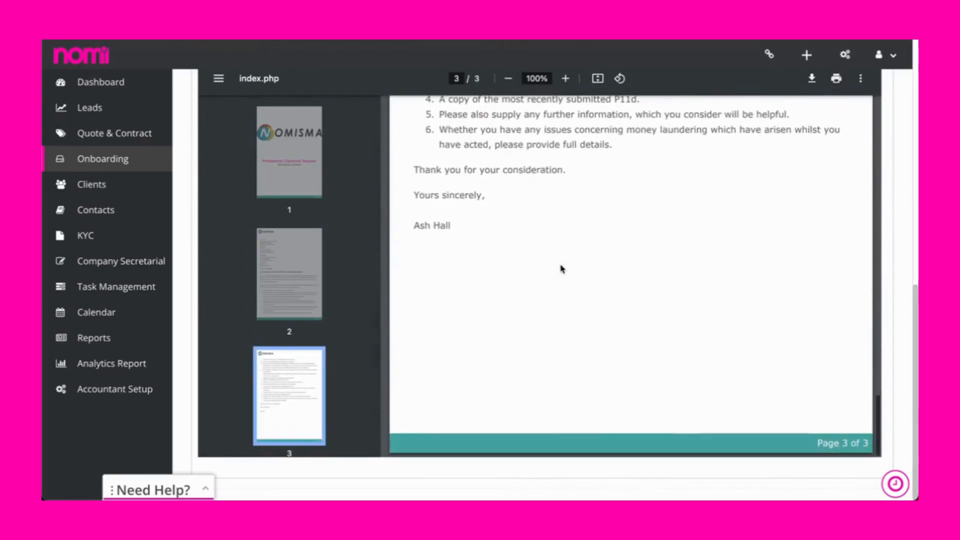
pyautogui.click(911, 267)
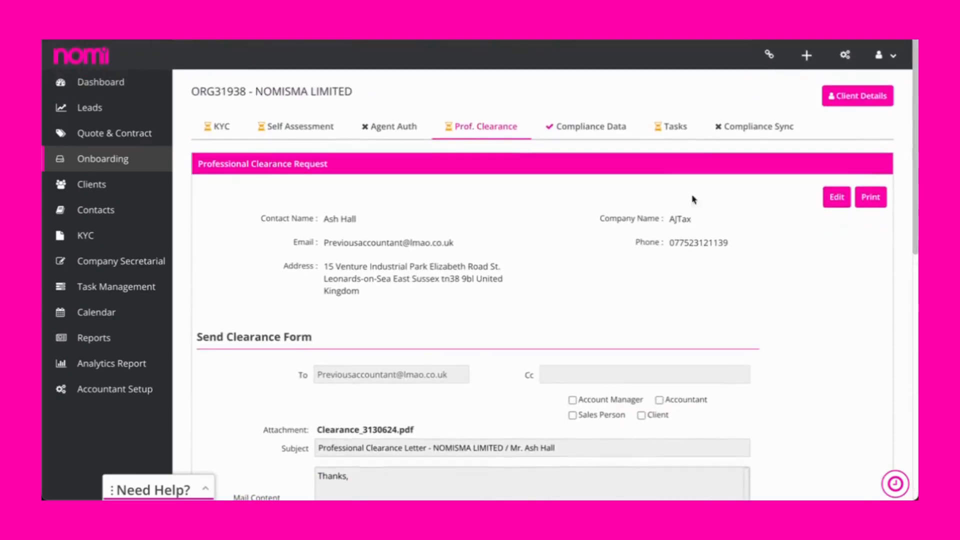
# Examine the client's VAT compliance data with VAT details available set to Yes and to Registration Required.
pyautogui.click(596, 126)
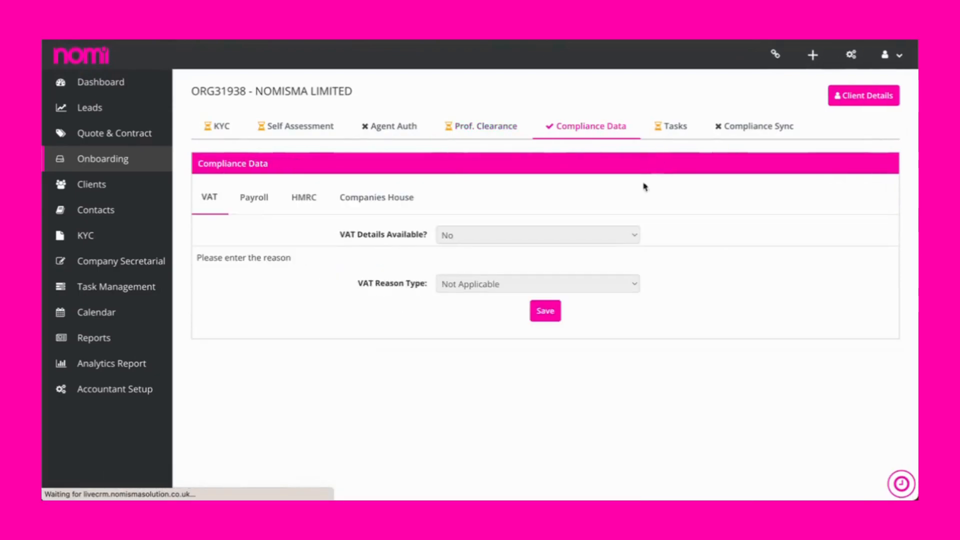
pyautogui.click(443, 238)
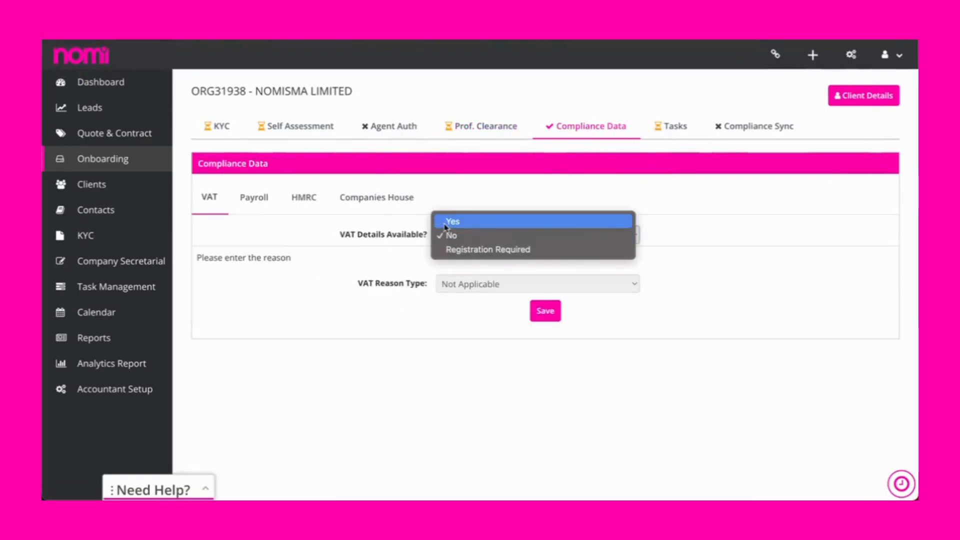
pyautogui.click(445, 221)
pyautogui.scroll(-3, 440, 311)
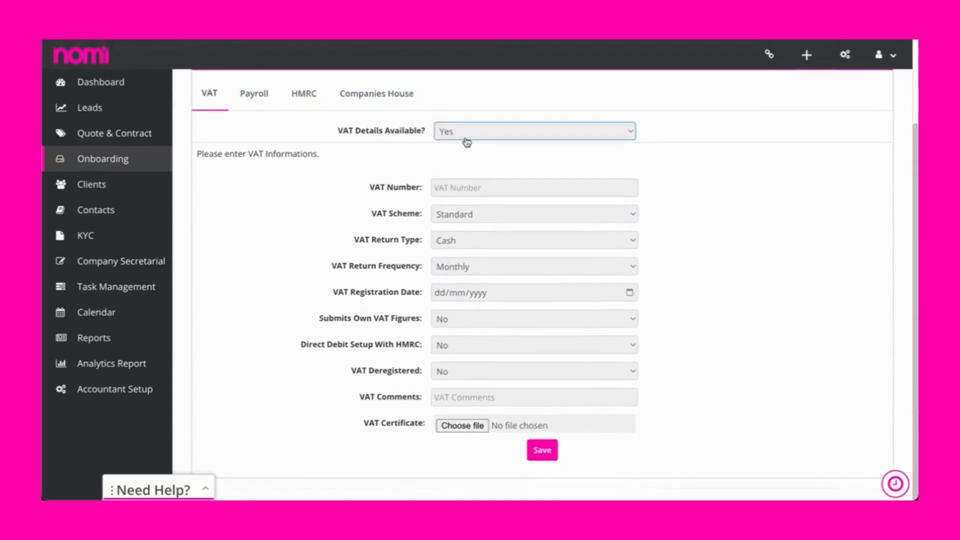
pyautogui.click(466, 139)
pyautogui.click(468, 158)
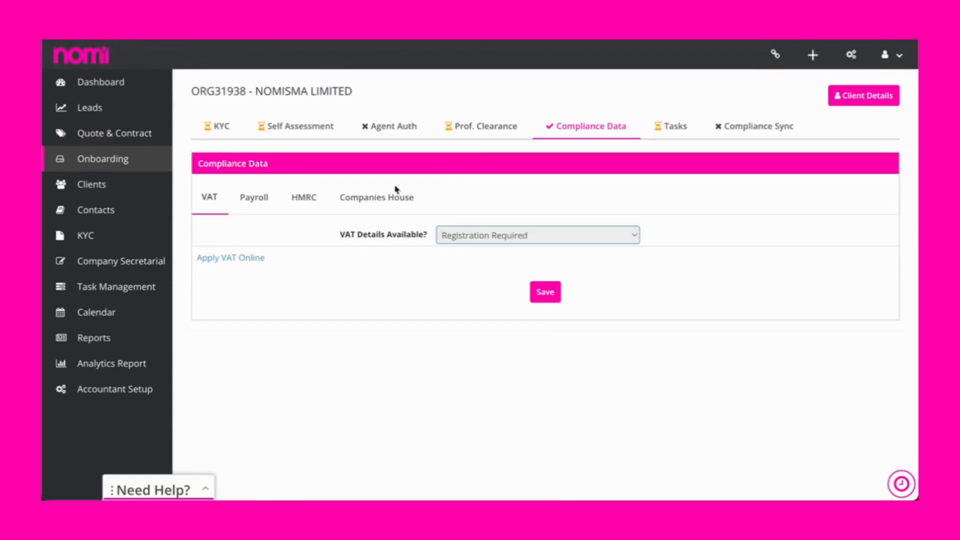
# Examine the fields in the Payroll, HMRC and Companies House sections of the client's compliance data.
pyautogui.click(275, 206)
pyautogui.click(463, 234)
pyautogui.click(463, 232)
pyautogui.scroll(-1, 375, 293)
pyautogui.scroll(1, 350, 283)
pyautogui.click(306, 200)
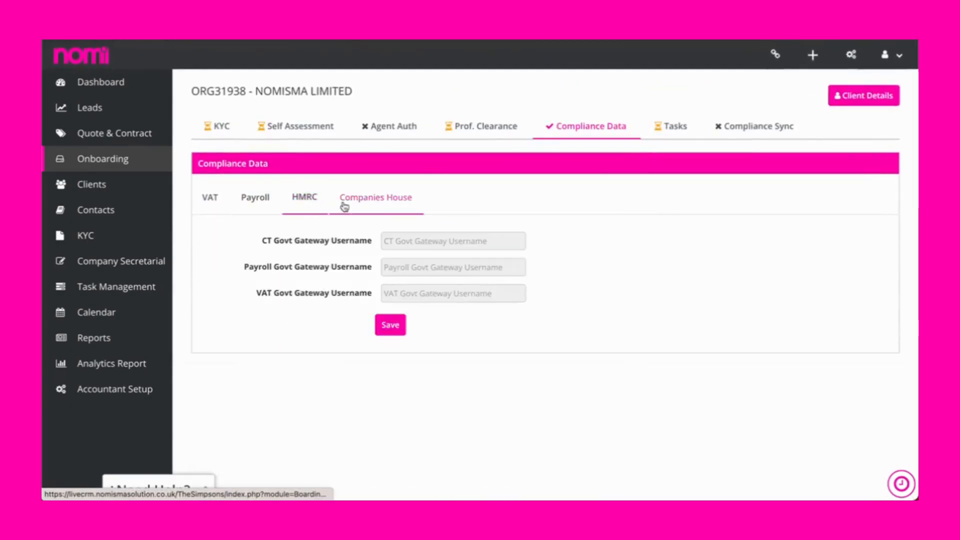
pyautogui.click(373, 205)
# Leave the compliance data without saving and look through the client's onboarding task list.
pyautogui.click(672, 128)
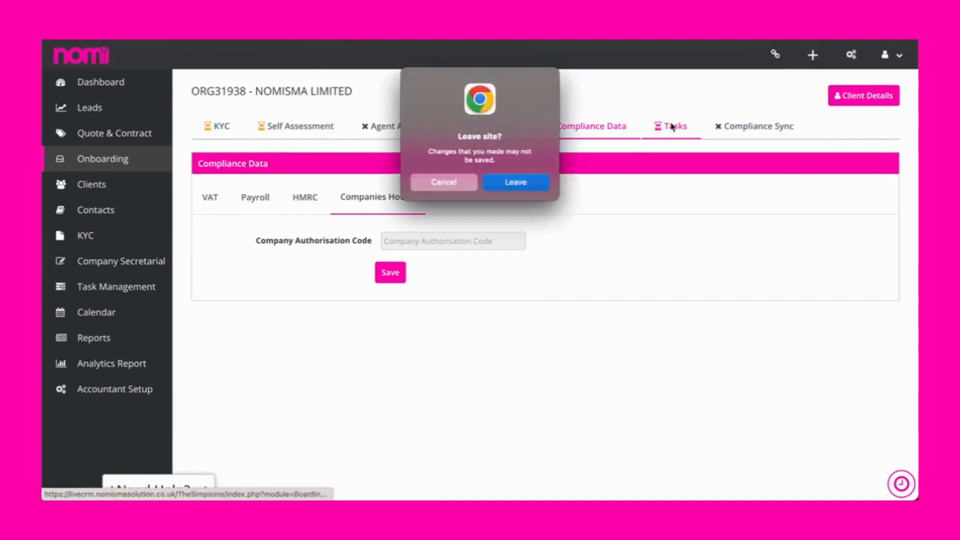
pyautogui.click(524, 186)
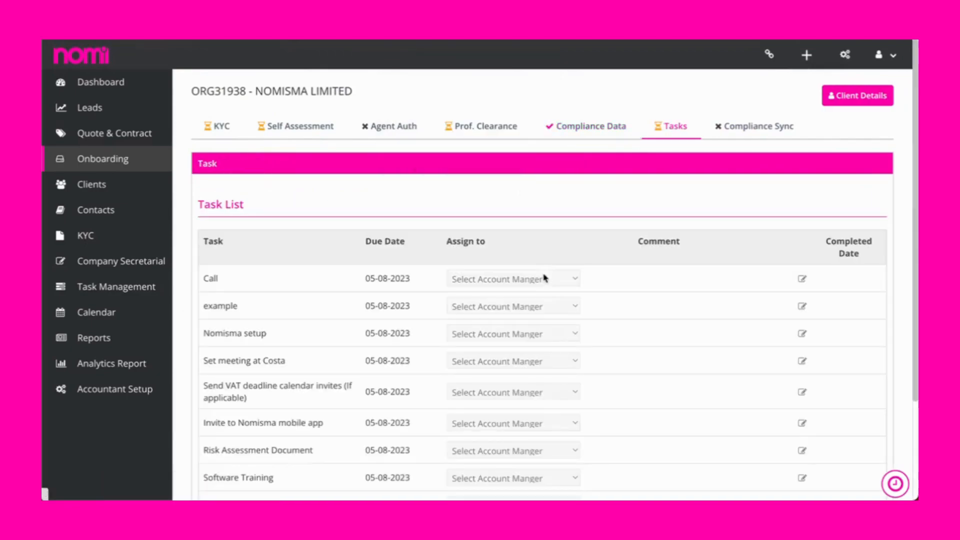
pyautogui.scroll(-3, 545, 278)
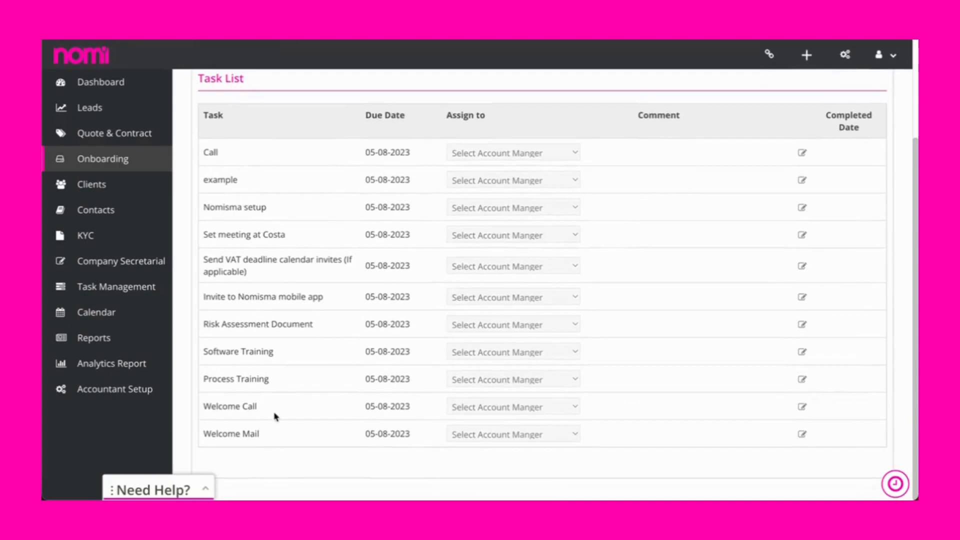
pyautogui.scroll(3, 275, 416)
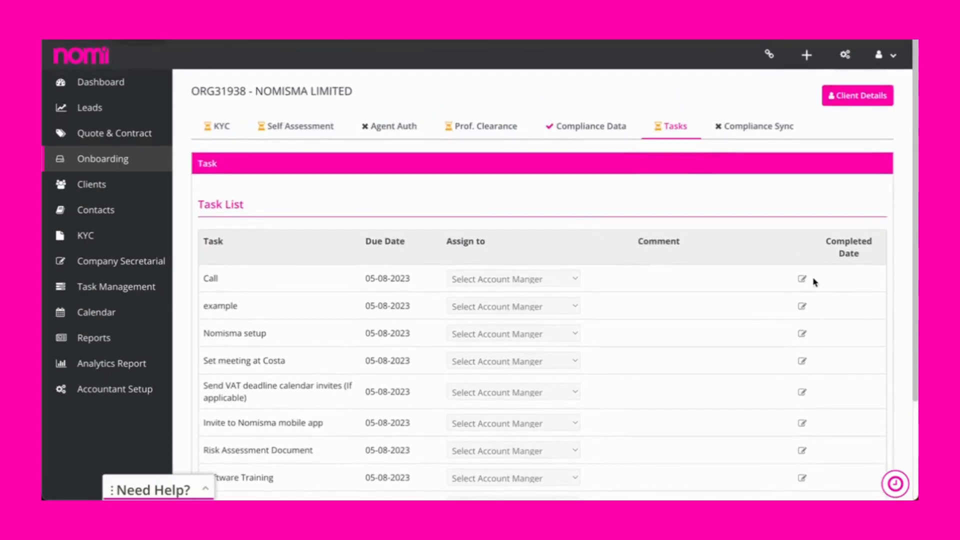